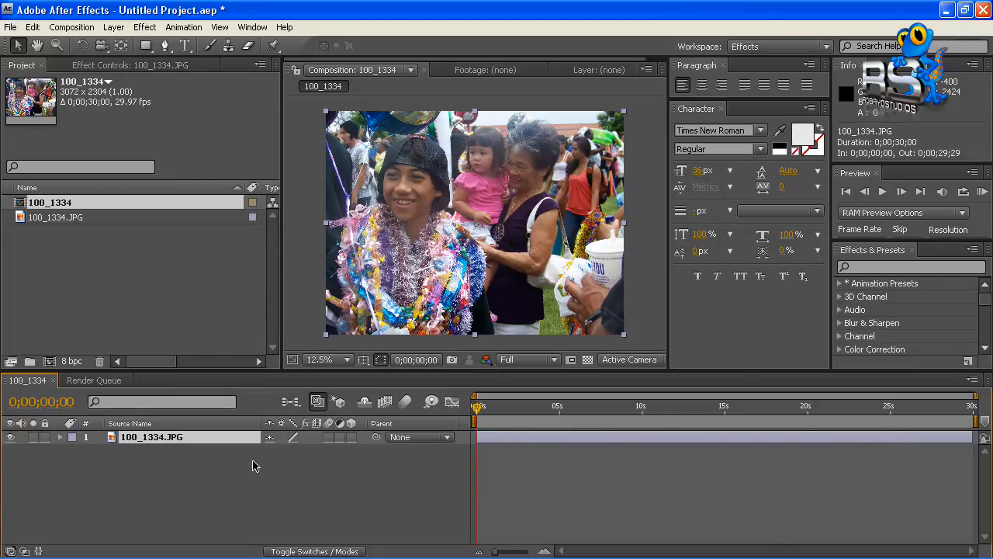
Apply the Fast Blur effect to the 100_1334.JPG layer.
click(144, 31)
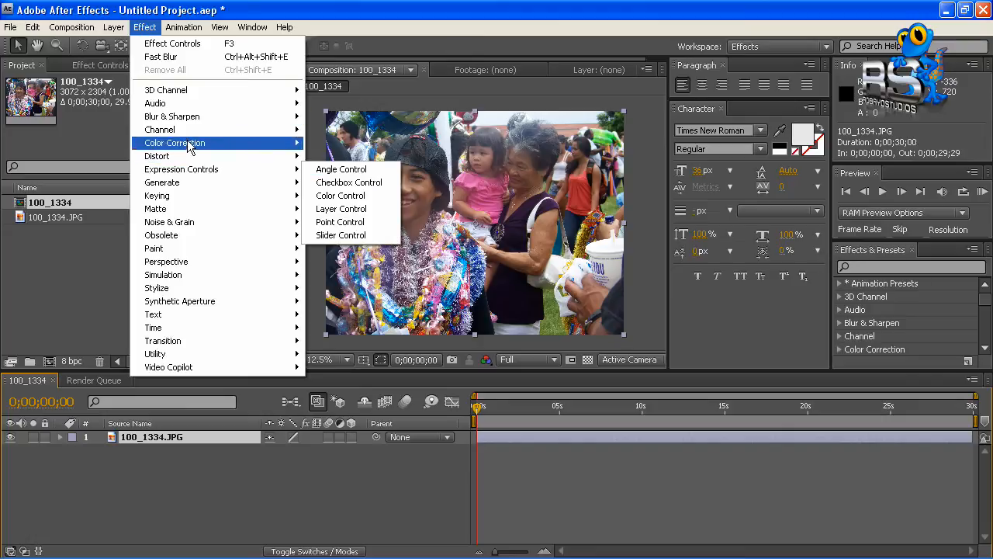
mouse_move(191, 119)
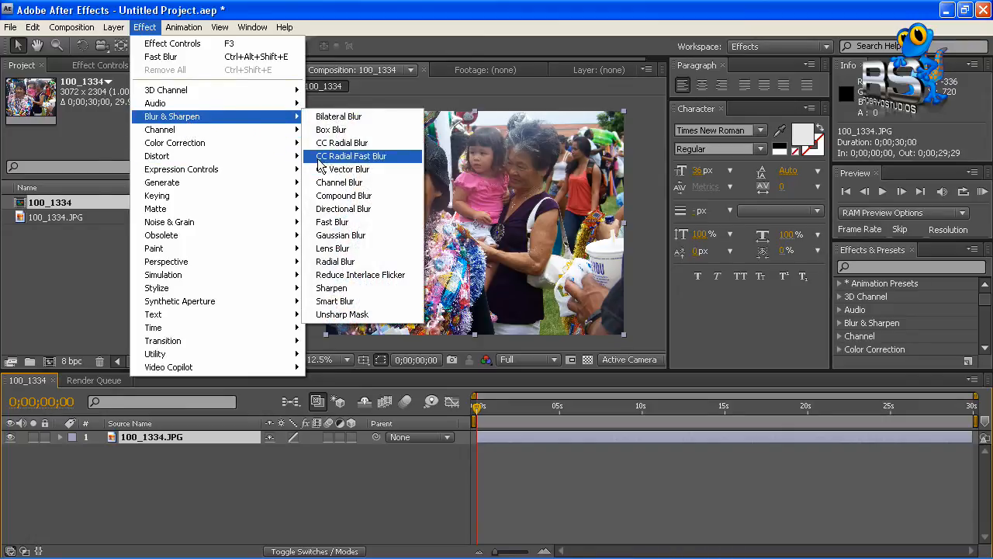
click(352, 220)
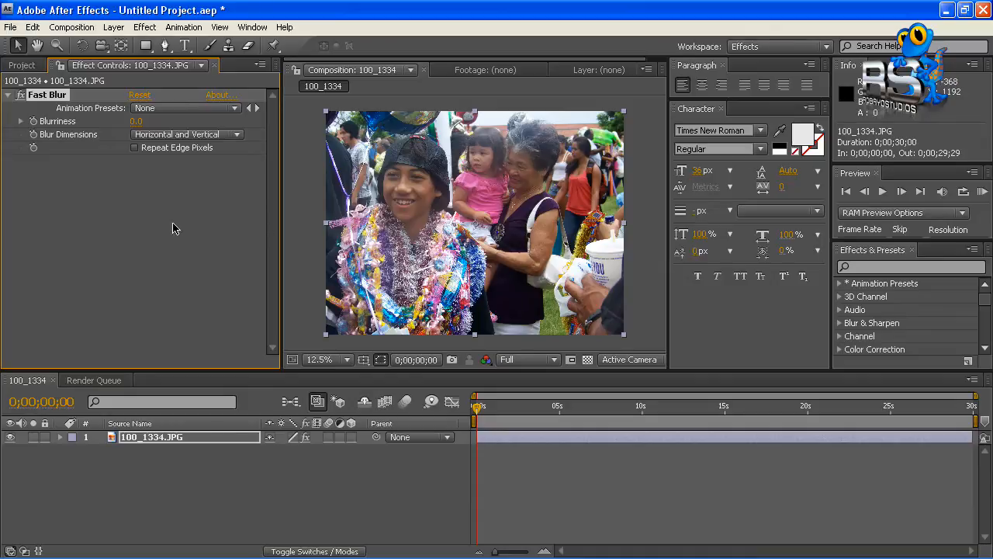
Switch back and forth between the project's contents and the effect controls of the 100_1334.JPG layer.
click(22, 66)
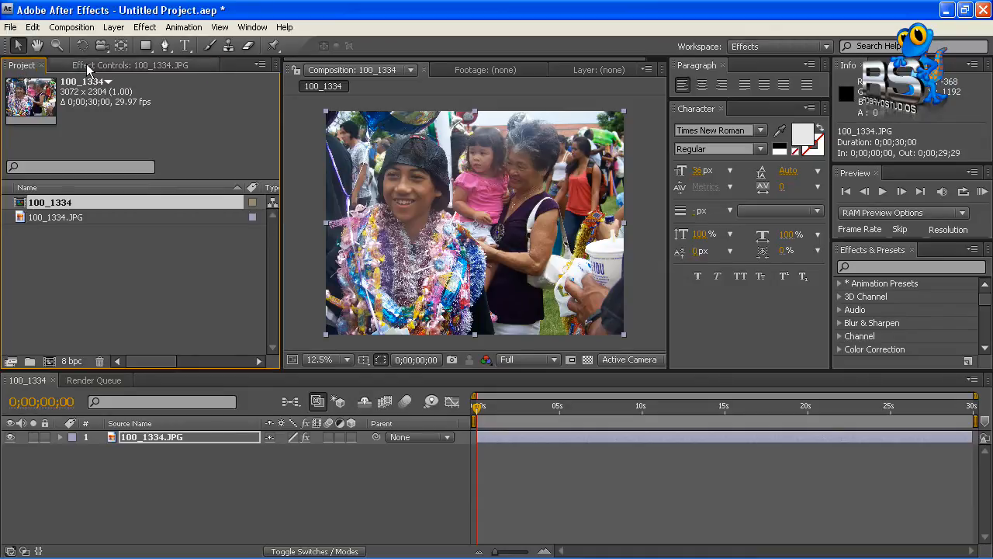
click(82, 65)
click(19, 66)
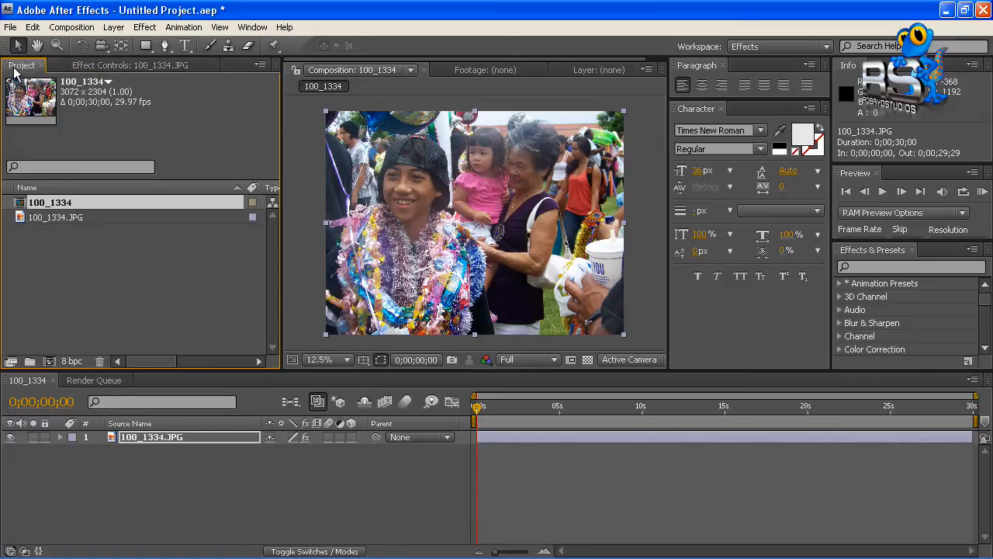
click(66, 65)
click(30, 67)
click(152, 67)
key(F3)
key(F3)
key(F3)
key(F3)
key(F3)
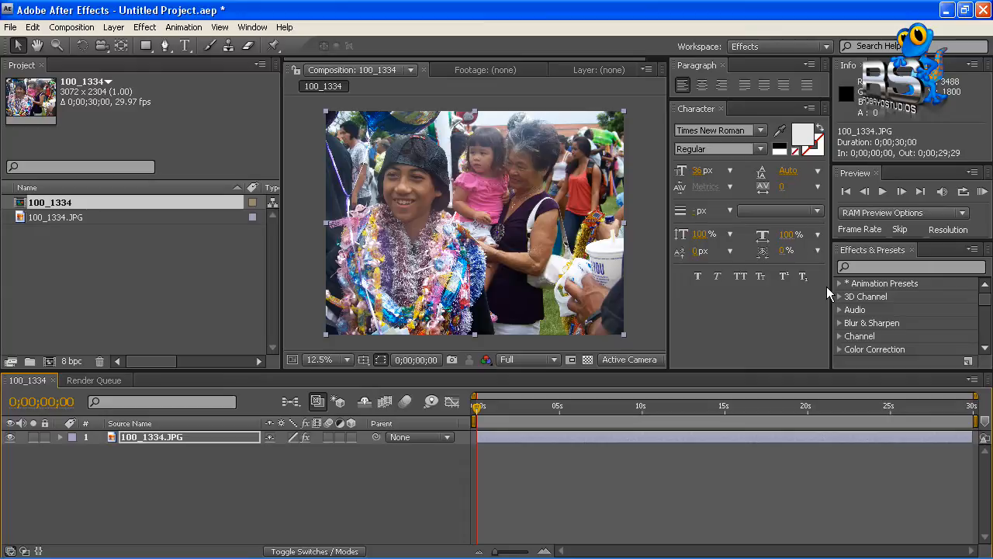
Search the effects and presets for "curves" and apply the Curves effect to the photo in the composition.
click(867, 267)
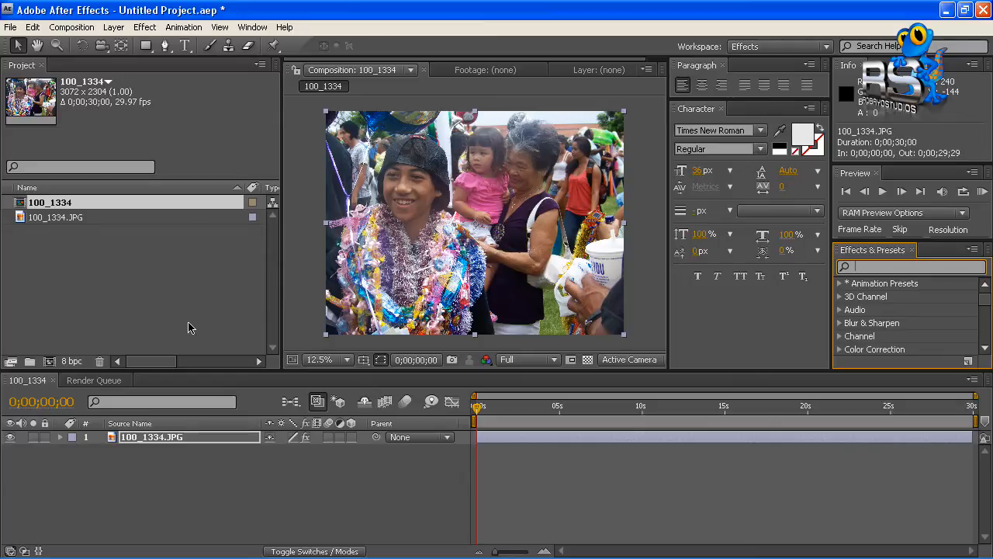
text(curvas)
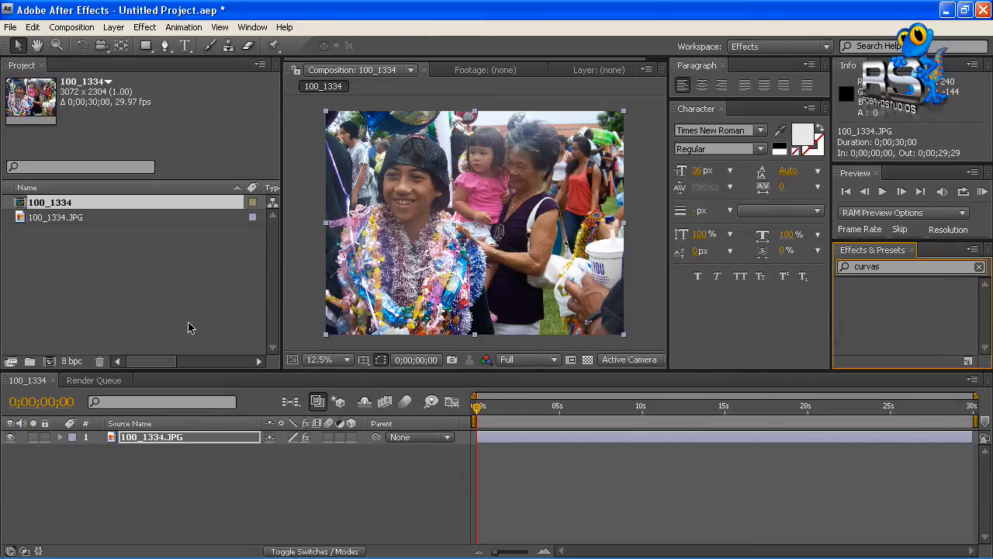
key(BackSpace)
key(BackSpace)
key(BackSpace)
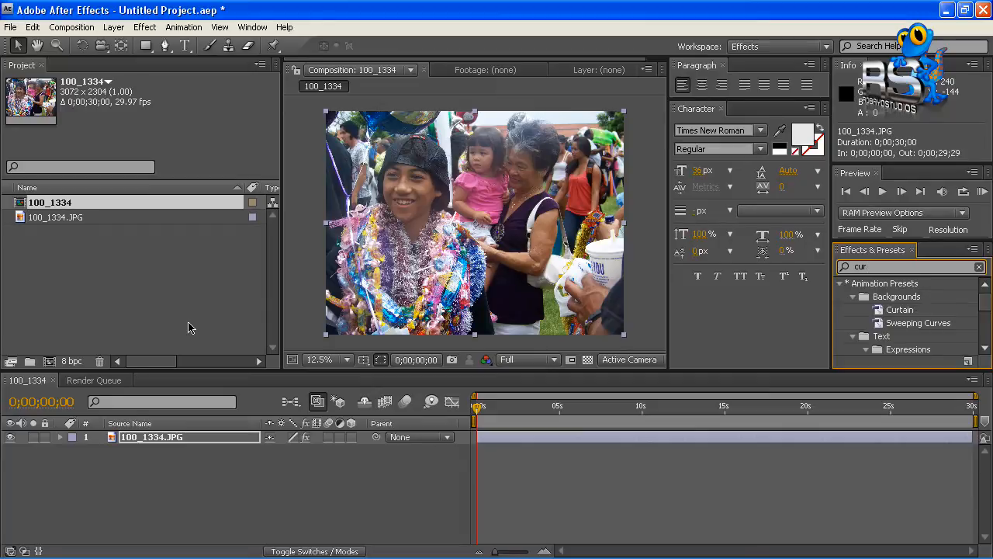
text(ves)
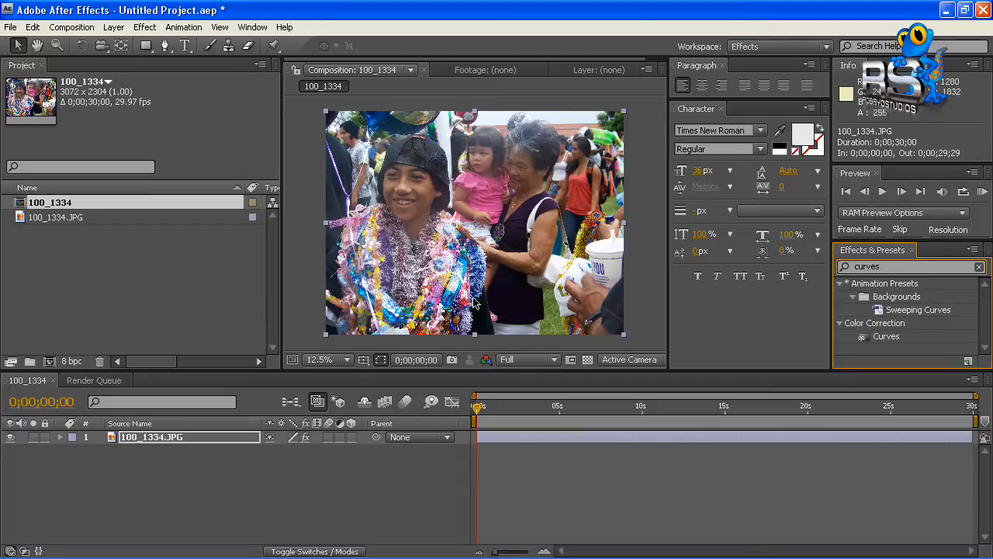
drag(886, 336, 476, 219)
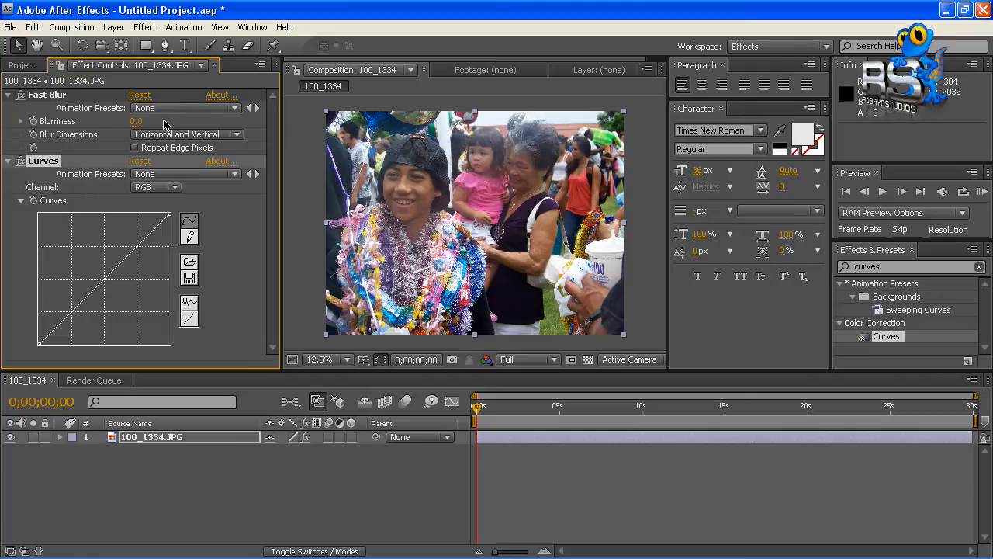
Set Fast Blur's Blurriness to 53.0 and shape the Curves effect's RGB curve into a steep, high-contrast S.
drag(137, 122, 180, 122)
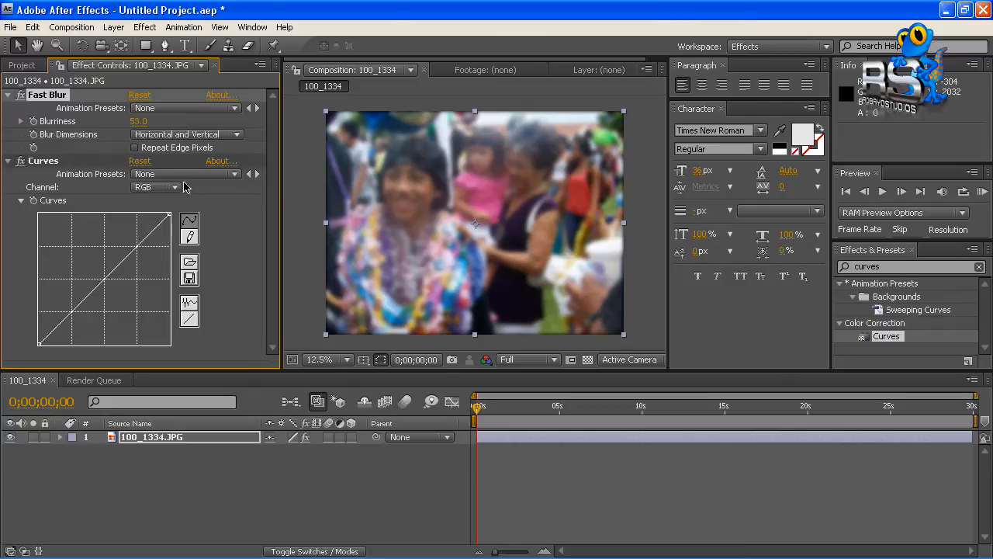
drag(139, 245, 124, 232)
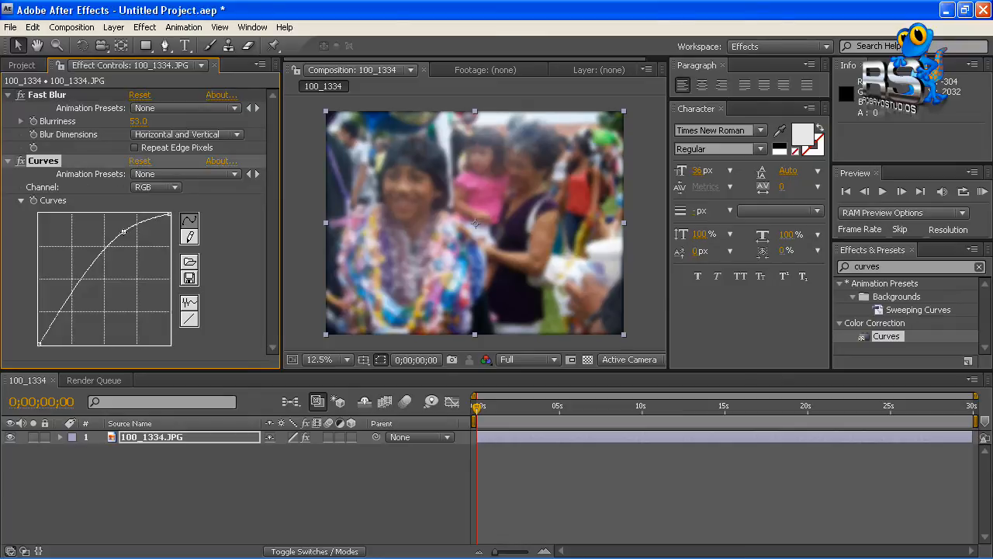
drag(79, 281, 107, 300)
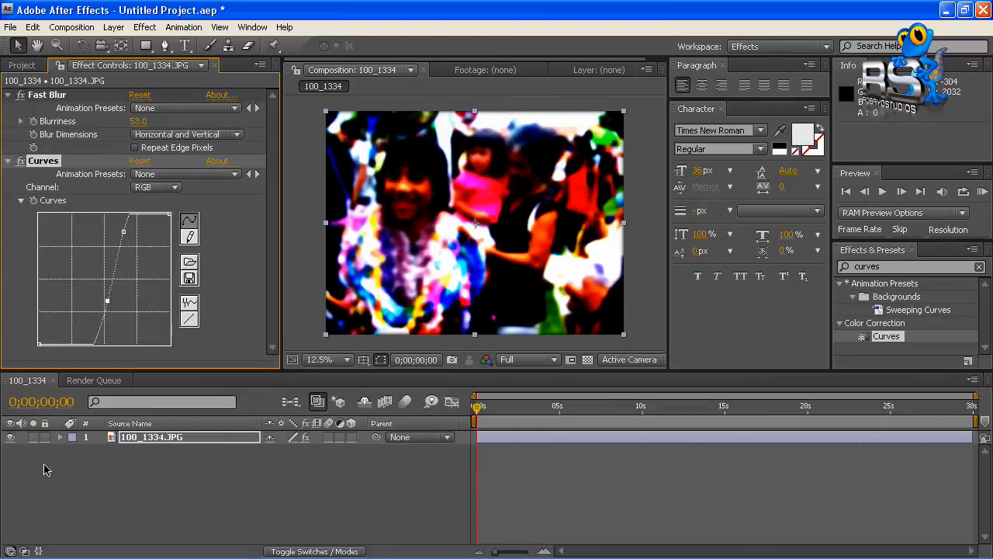
Expand the layer's effects in the timeline and move Curves above Fast Blur in the effect order.
click(60, 437)
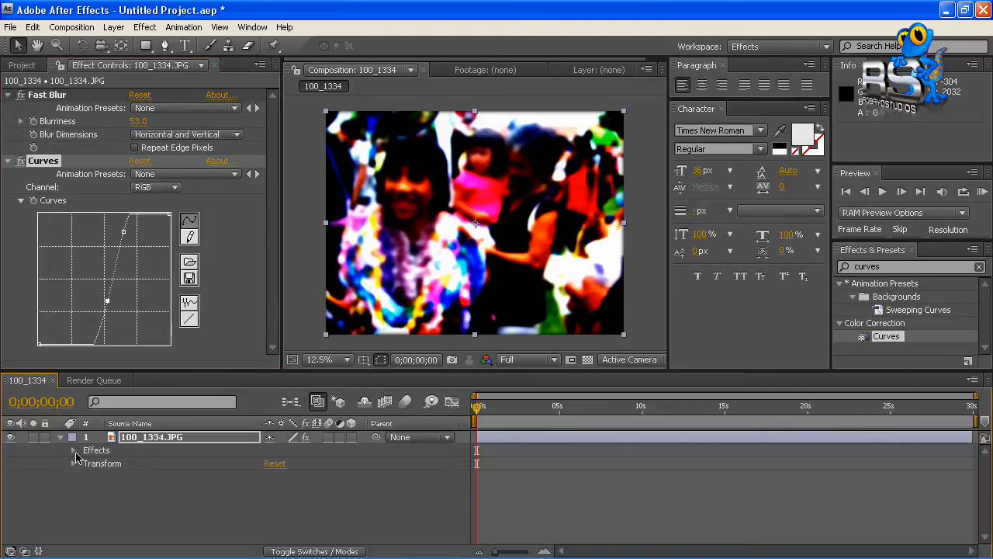
click(73, 450)
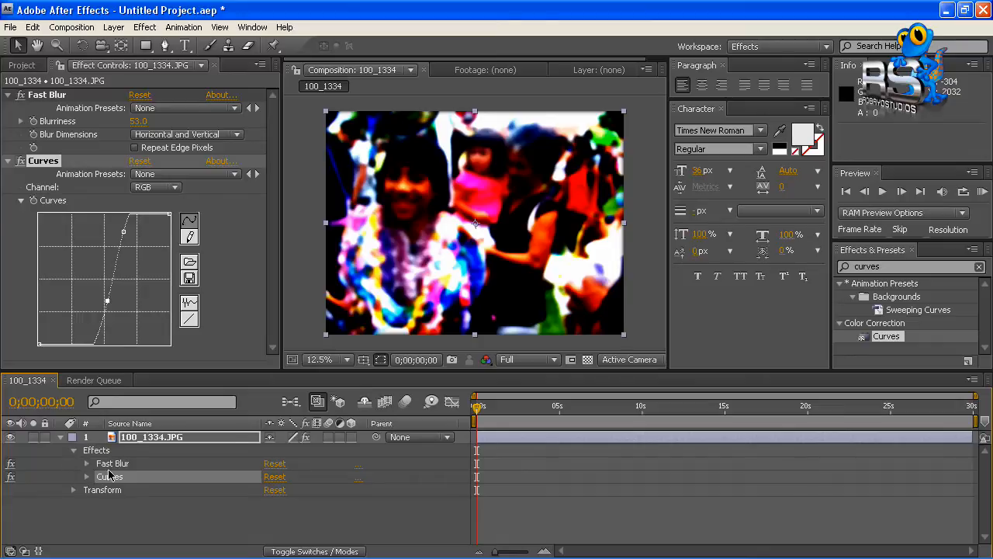
drag(109, 481, 111, 464)
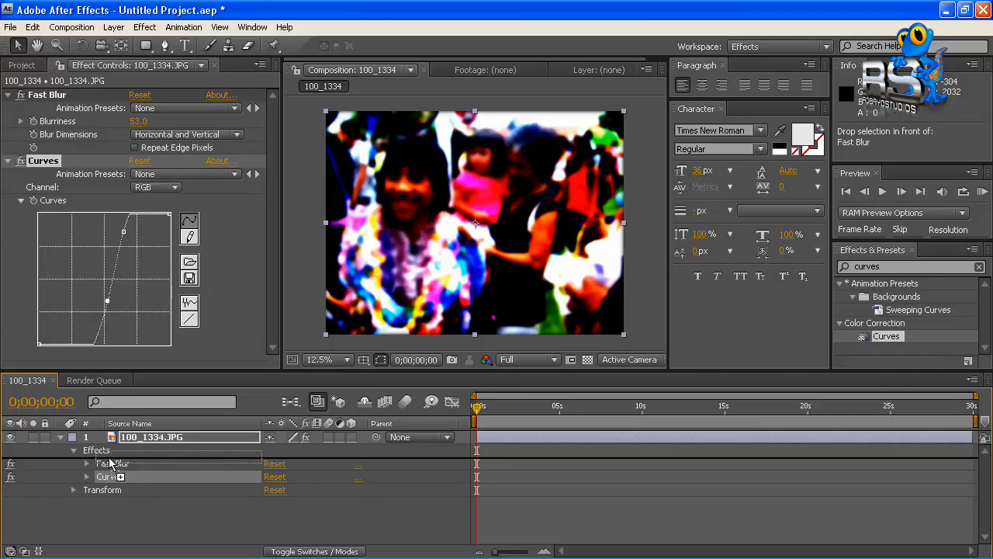
drag(111, 463, 109, 462)
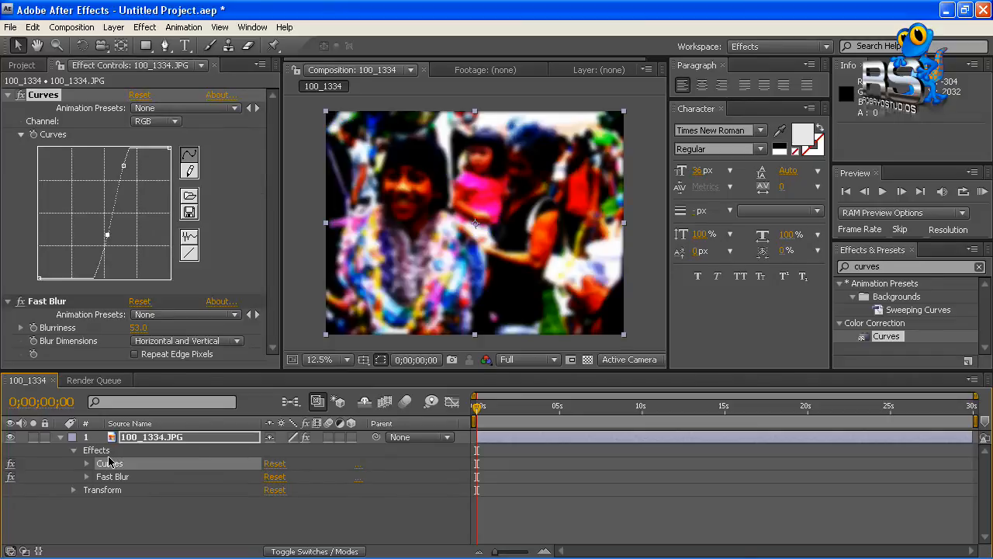
mouse_move(115, 468)
mouse_down()
mouse_move(120, 490)
mouse_move(114, 464)
mouse_up()
Collapse the settings of both effects and toggle Curves off and back on to compare the image.
click(9, 95)
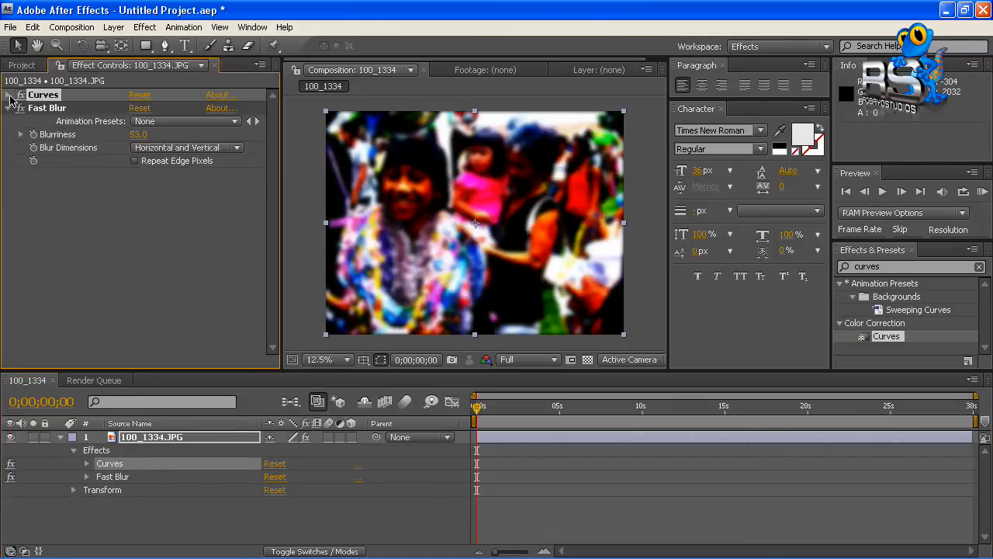
click(6, 109)
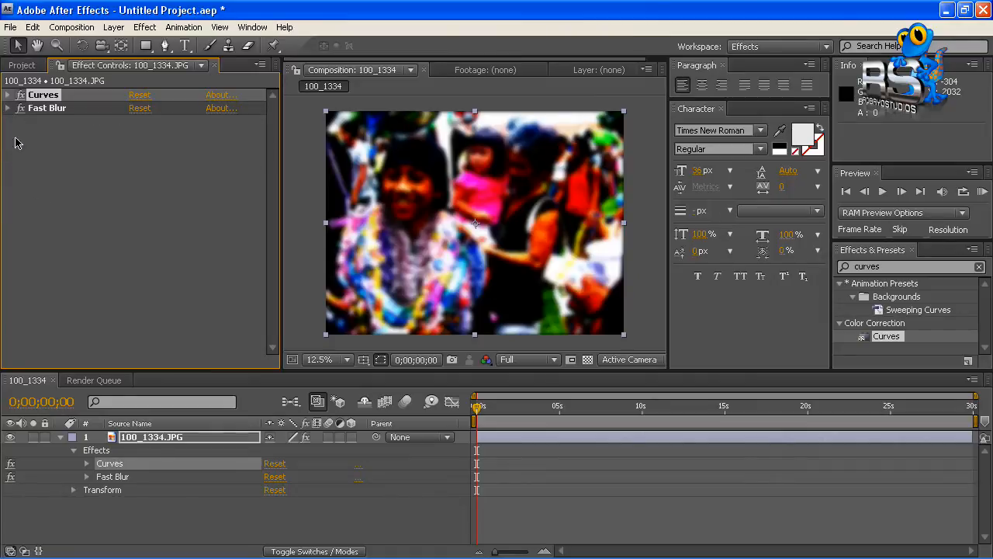
click(20, 94)
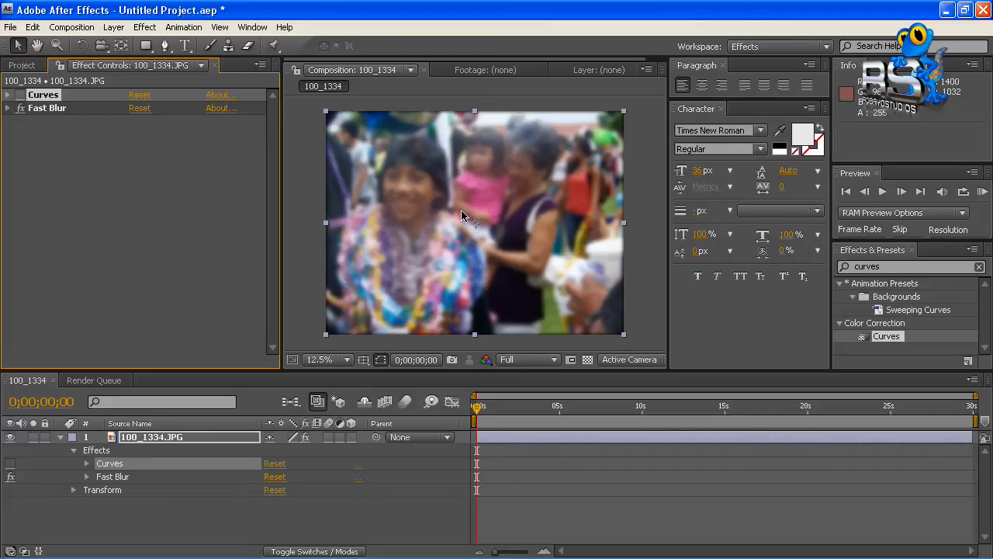
click(20, 95)
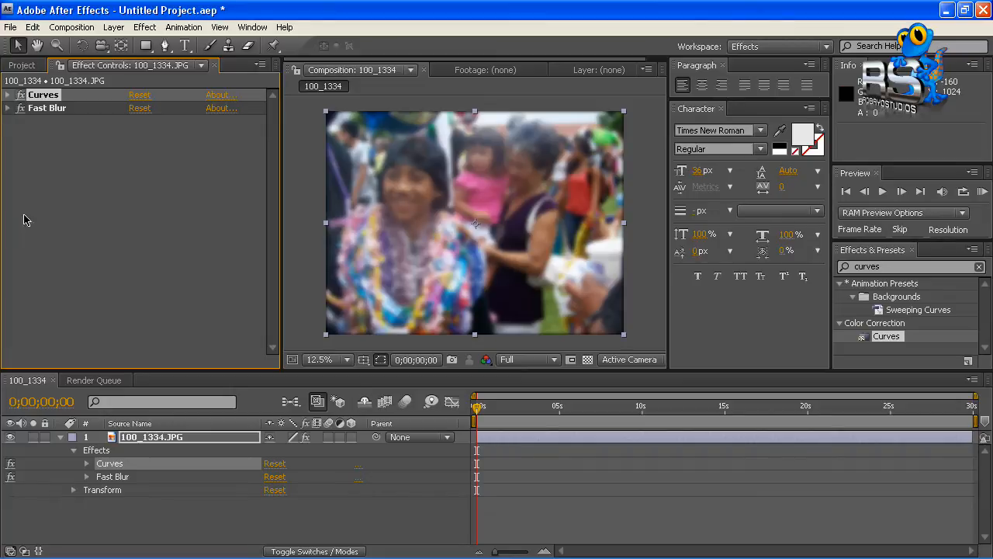
click(10, 464)
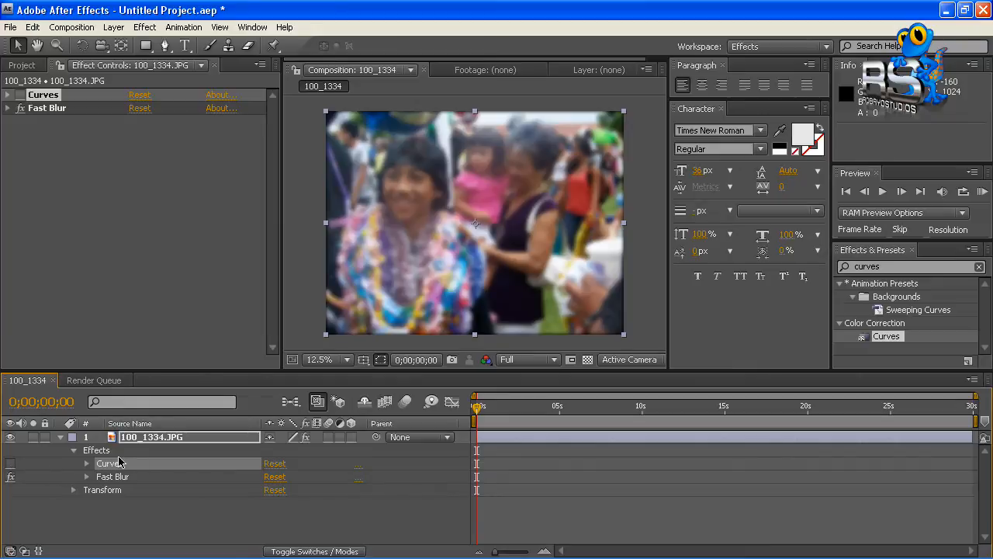
click(11, 464)
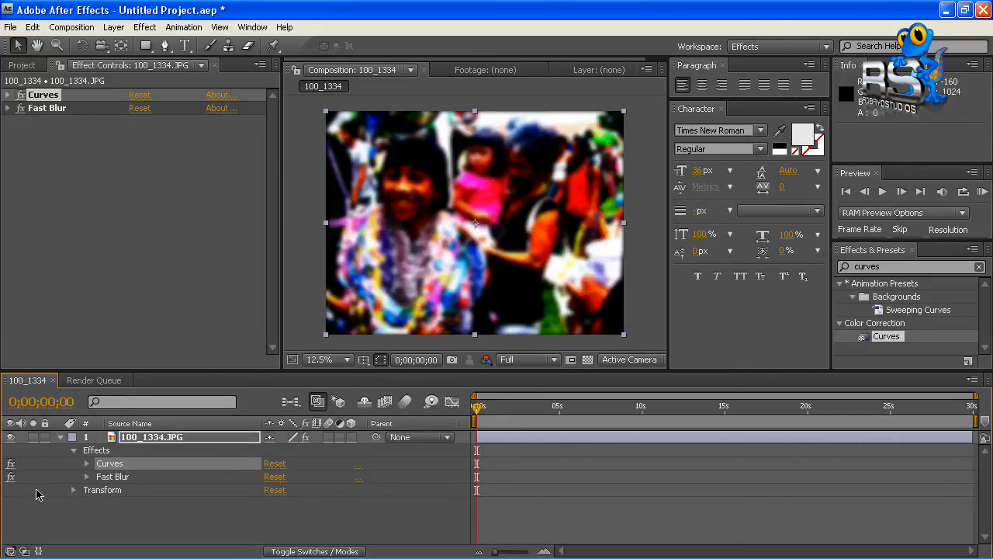
Delete the Fast Blur effect from the 100_1334.JPG layer.
click(121, 477)
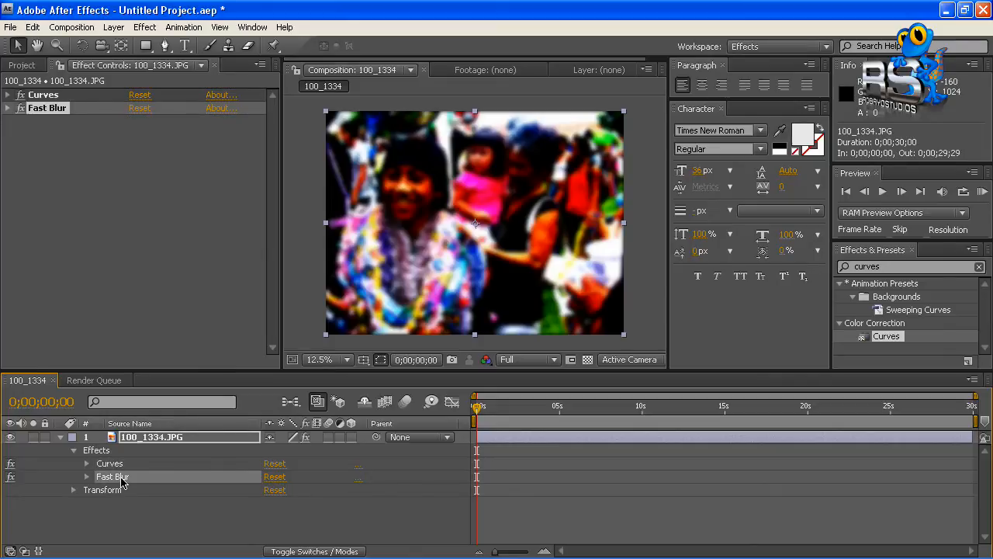
key(Delete)
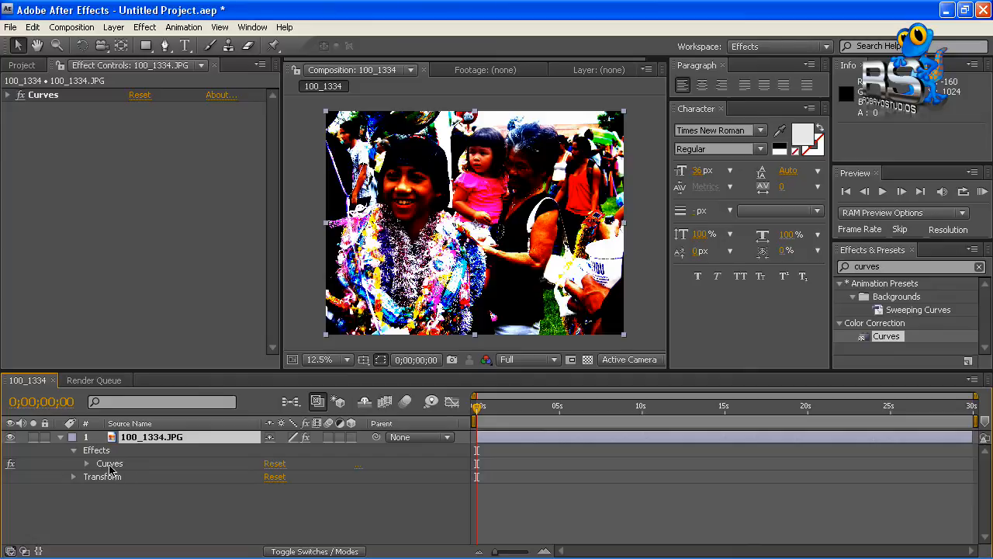
Duplicate the Curves effect and reshape the copy's RGB curve into a wave with a raised shadow point and lowered highlight point.
click(110, 465)
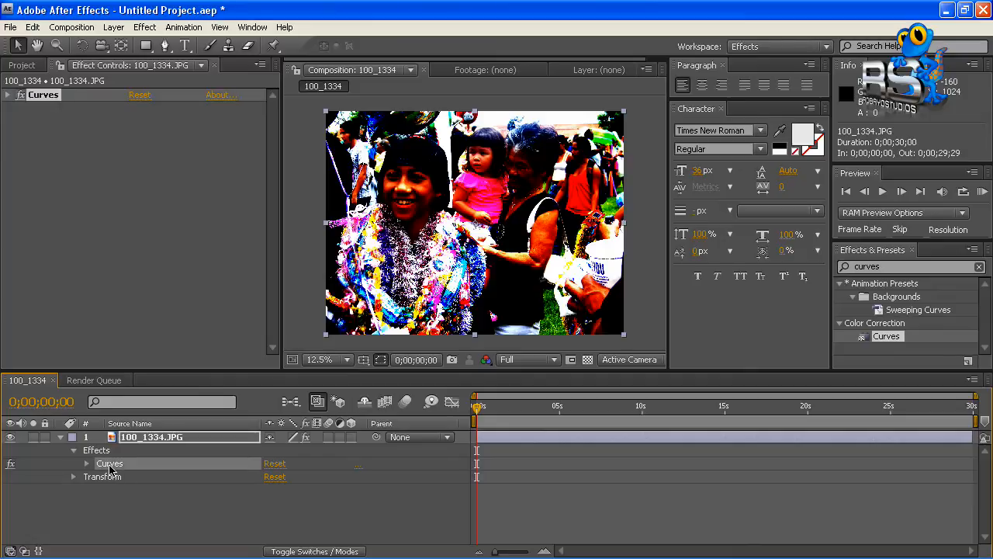
key(ctrl+d)
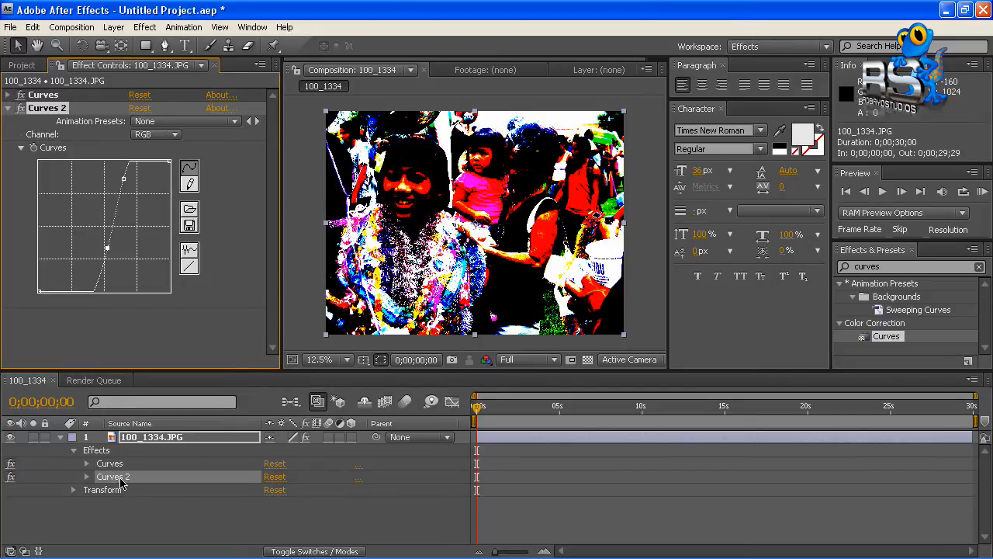
drag(106, 247, 73, 224)
drag(123, 179, 141, 239)
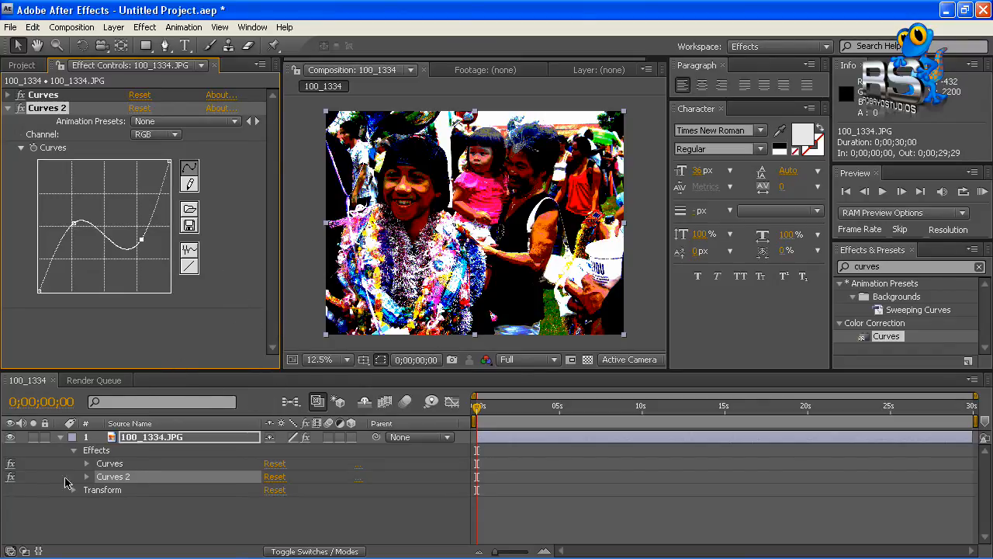
Compare the image with each of the two Curves effects disabled in turn, and delete the duplicated one.
click(10, 464)
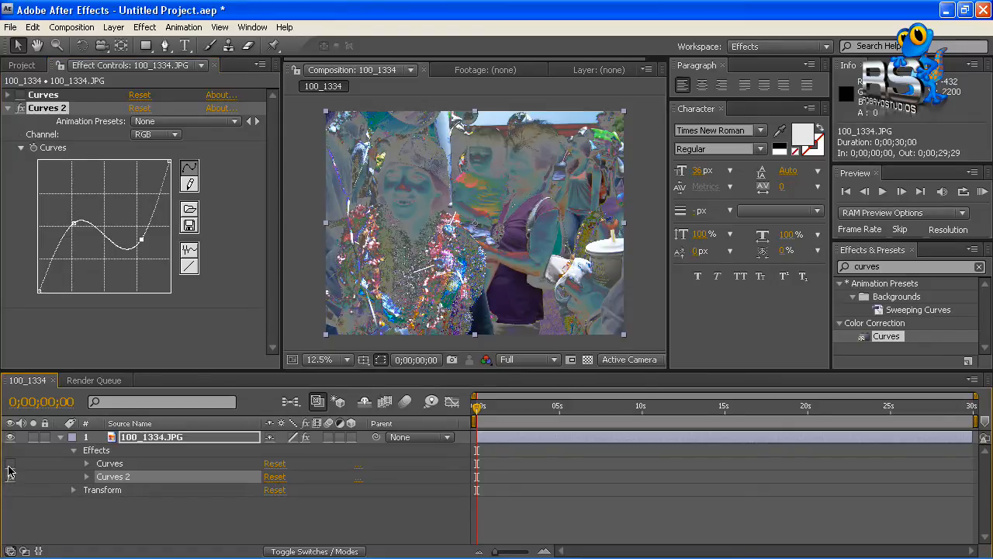
click(10, 463)
click(10, 478)
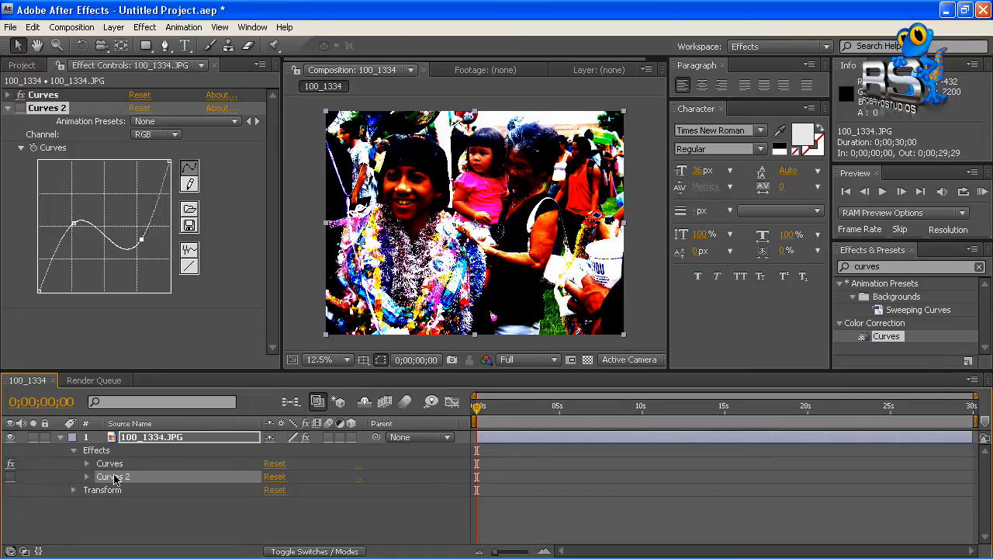
key(Delete)
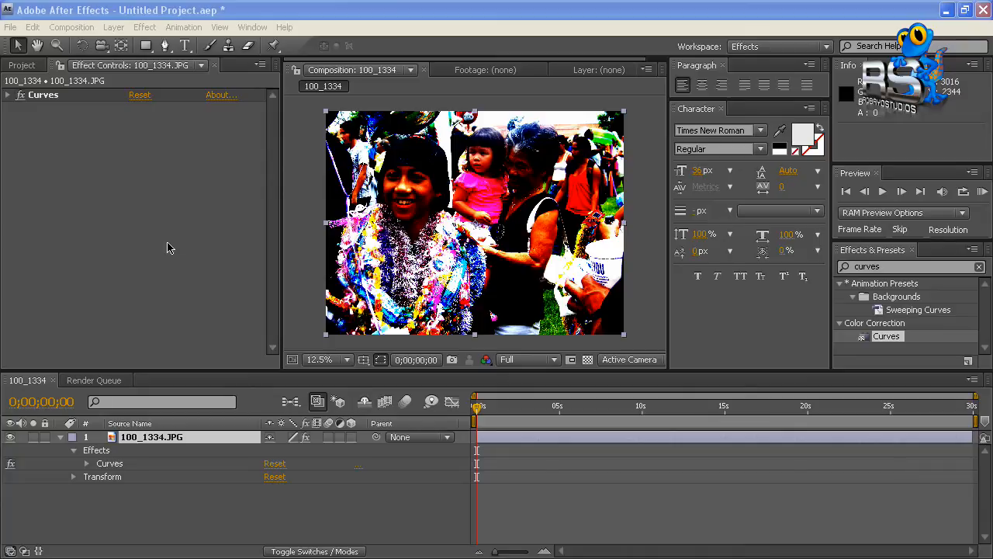
Close the project without saving the changes.
click(10, 27)
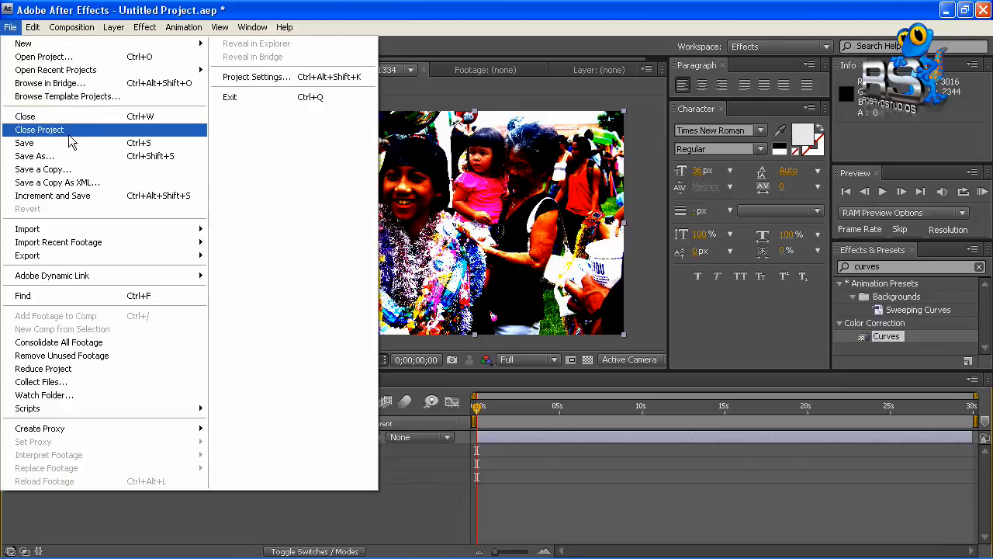
click(72, 137)
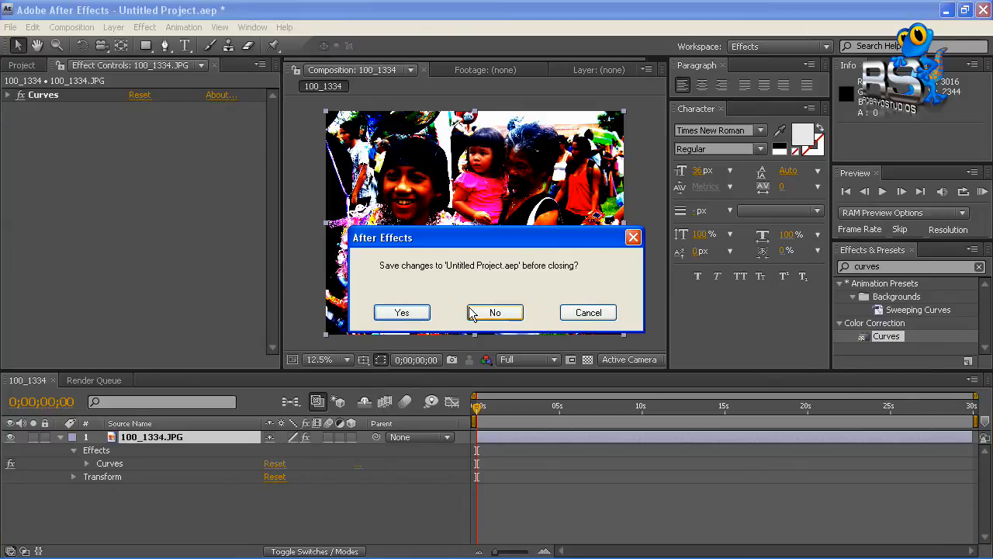
click(491, 313)
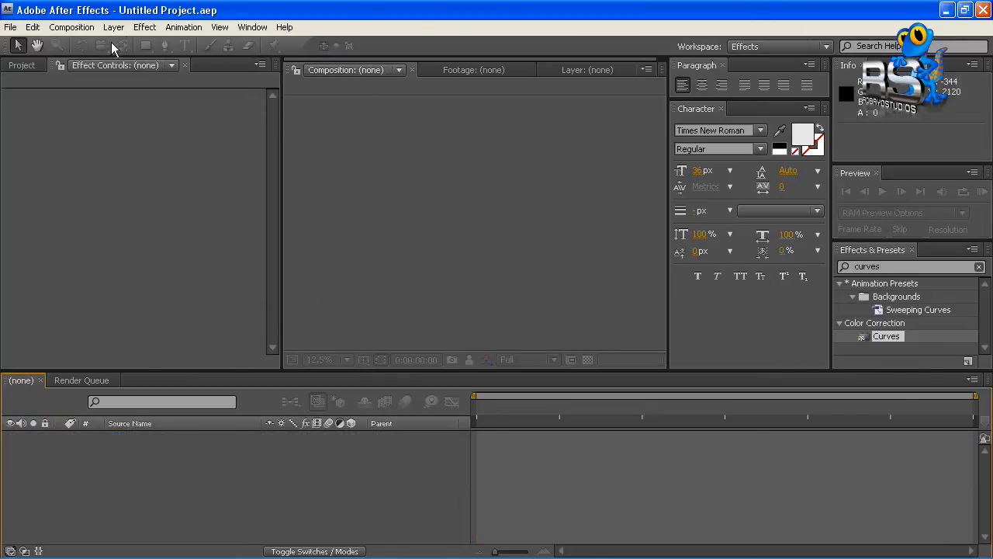
Create a new composition with the NTSC DV preset at 720 x 480 px and a 30-second duration.
click(74, 27)
click(90, 46)
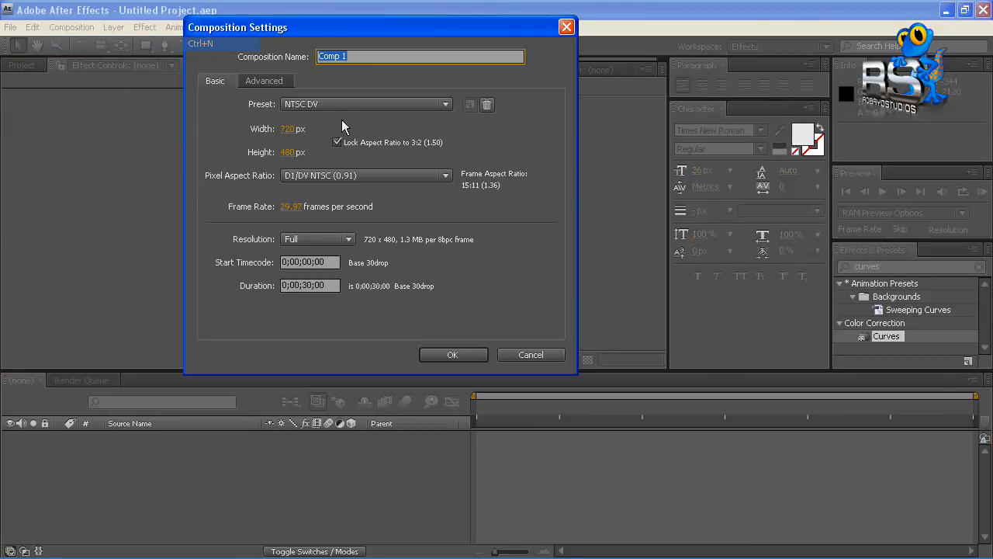
click(458, 356)
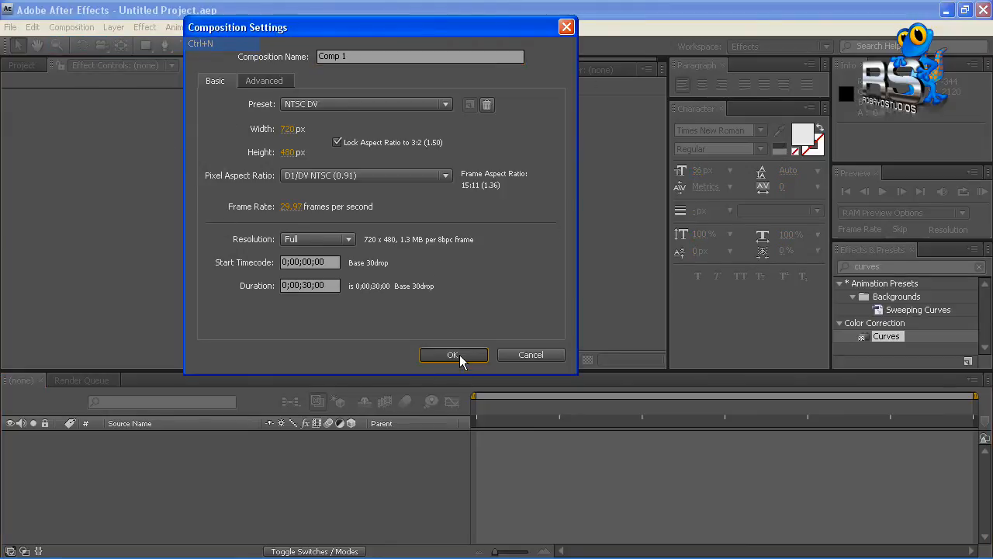
scroll(474, 295, up, 4)
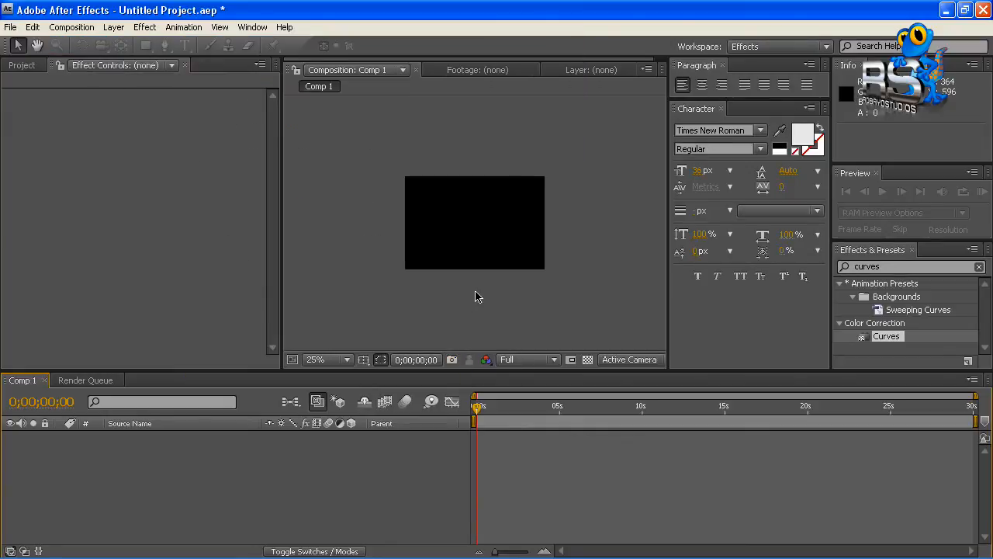
Add a dark gray solid layer at the composition size of 720 x 480 px.
click(113, 27)
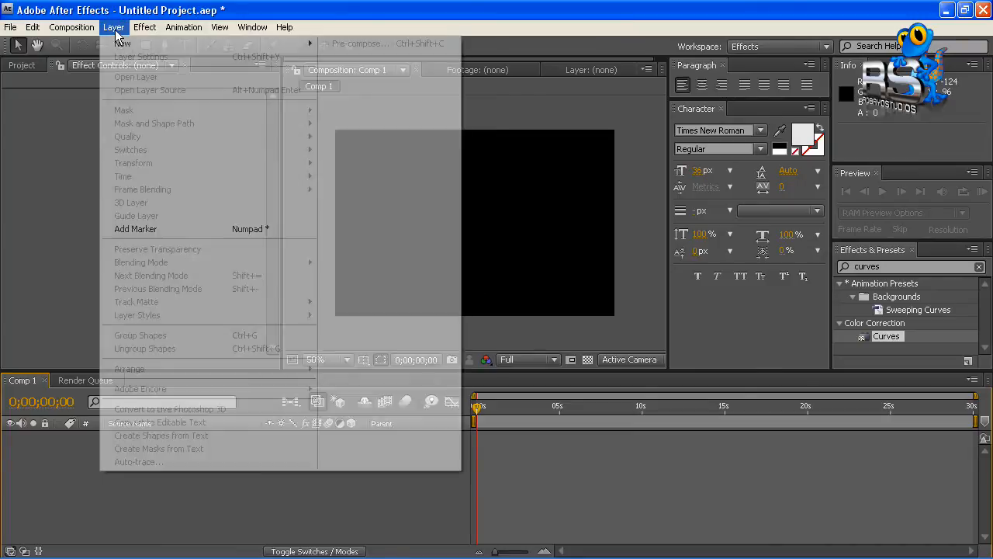
mouse_move(119, 46)
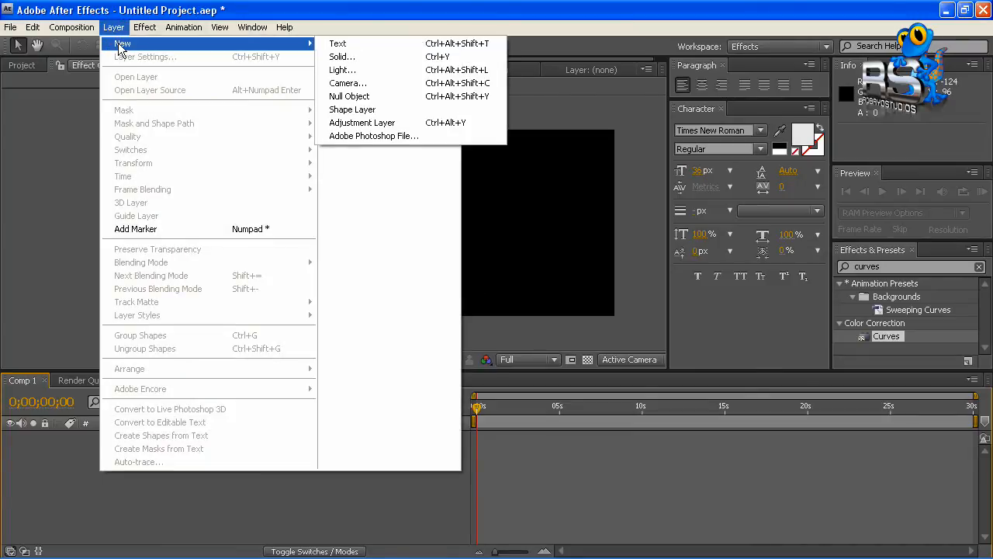
click(343, 56)
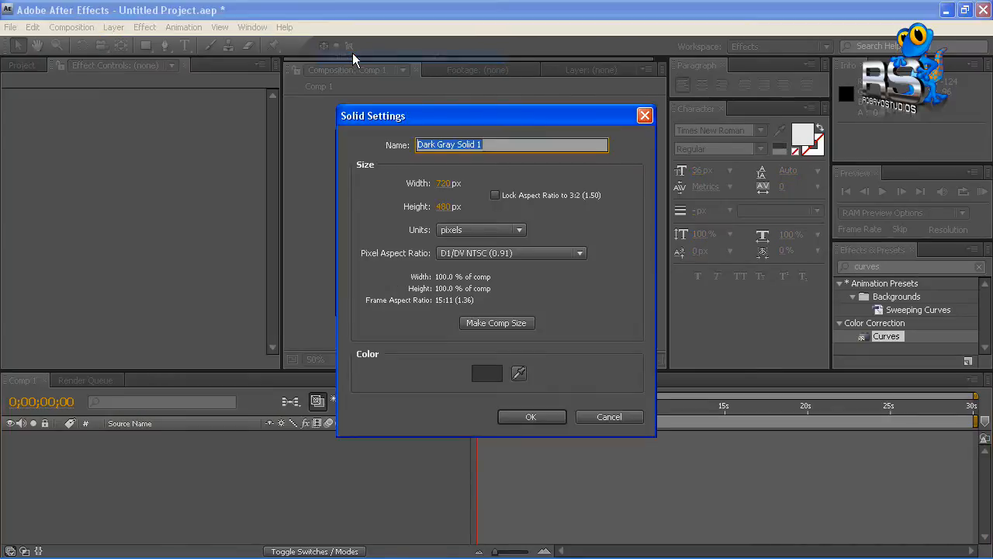
click(532, 417)
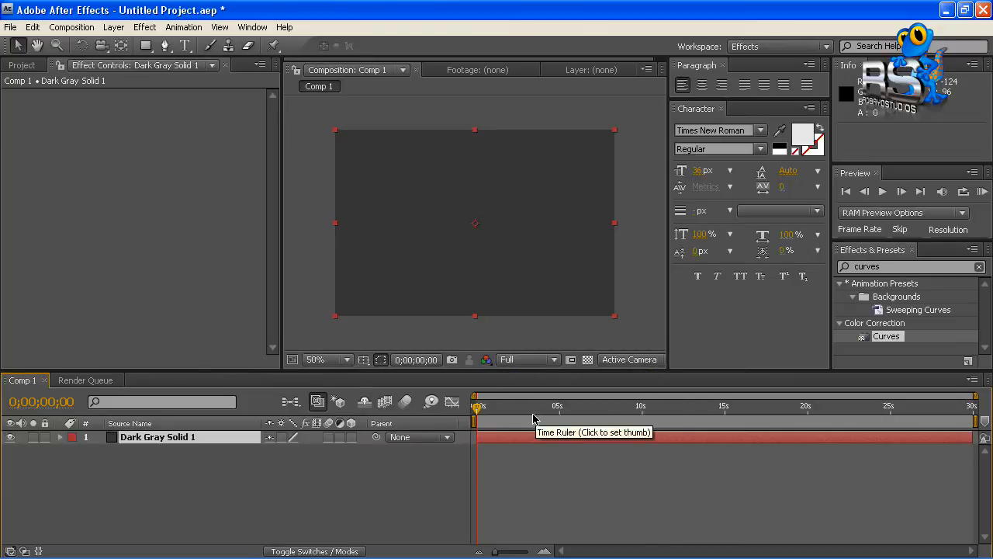
Search the effects for "fractal" and apply Fractal Noise to the dark gray solid.
click(901, 268)
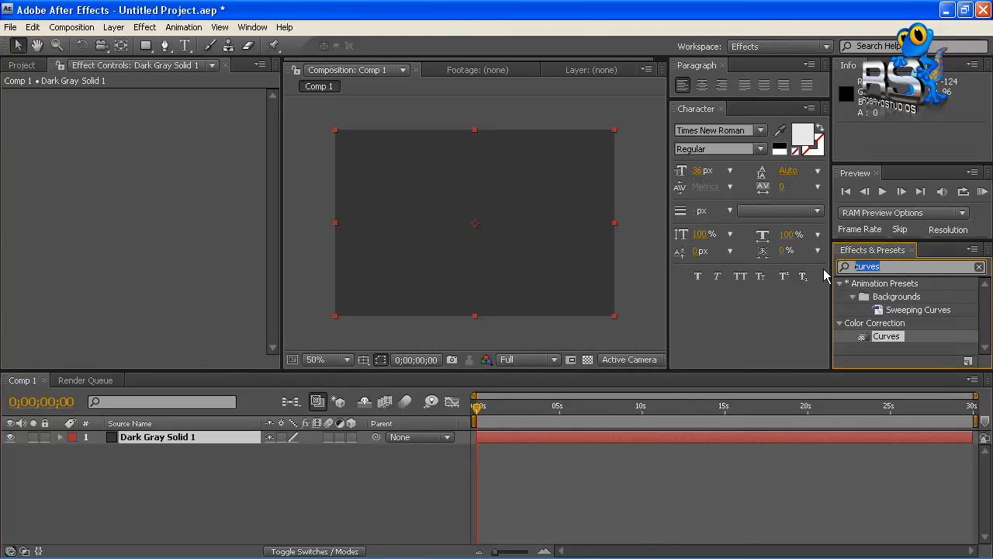
text(fractal)
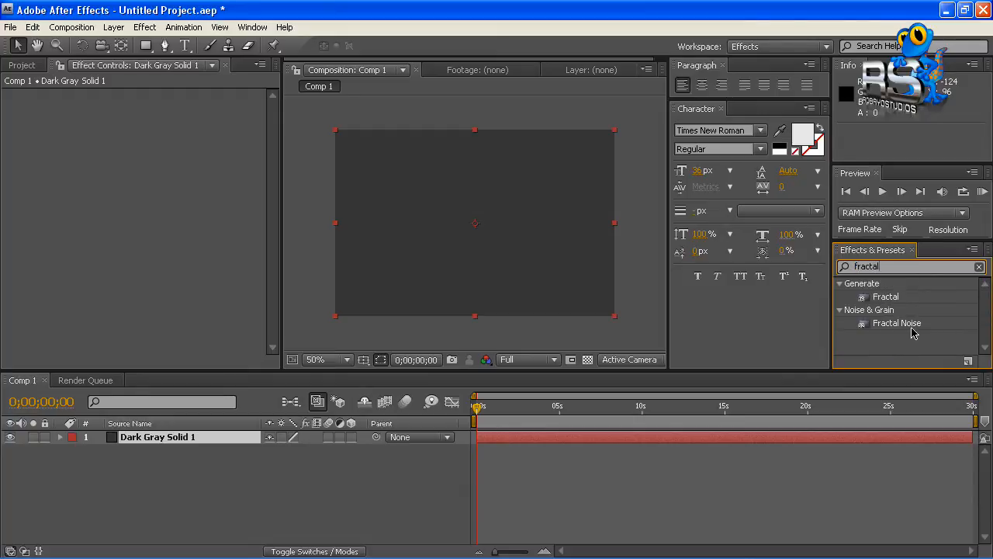
drag(897, 322, 541, 264)
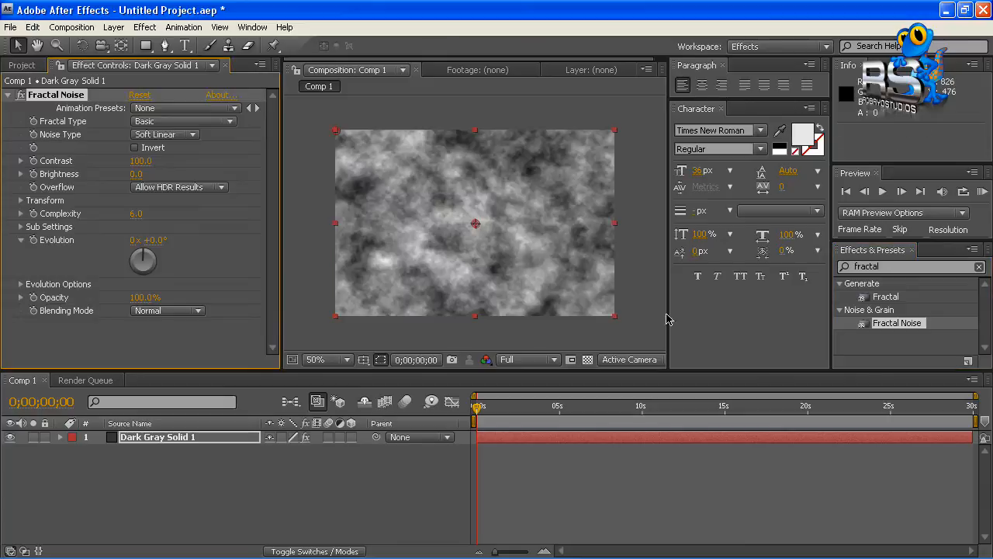
Search the effects for "color balance" and add Color Balance to the solid below Fractal Noise.
click(865, 266)
text(c)
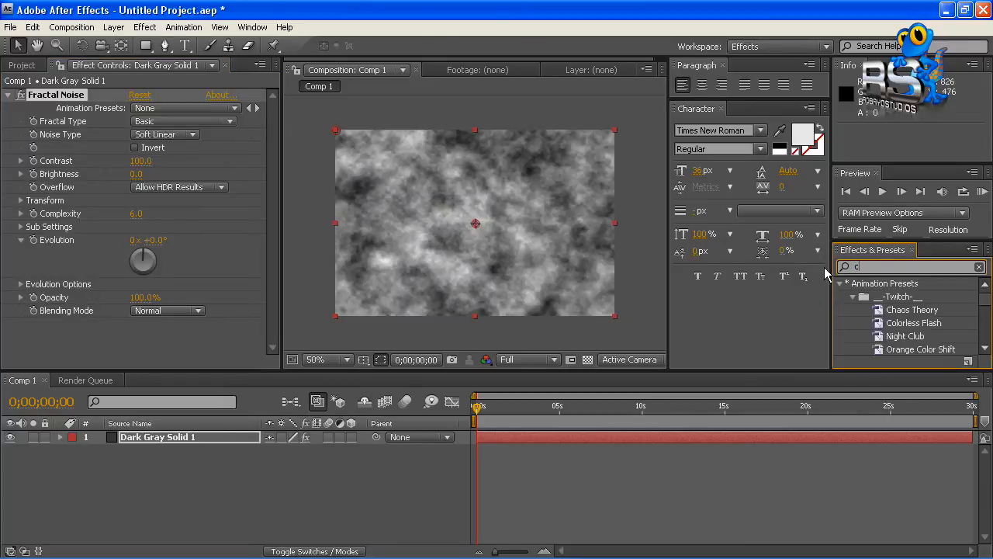
text(olor)
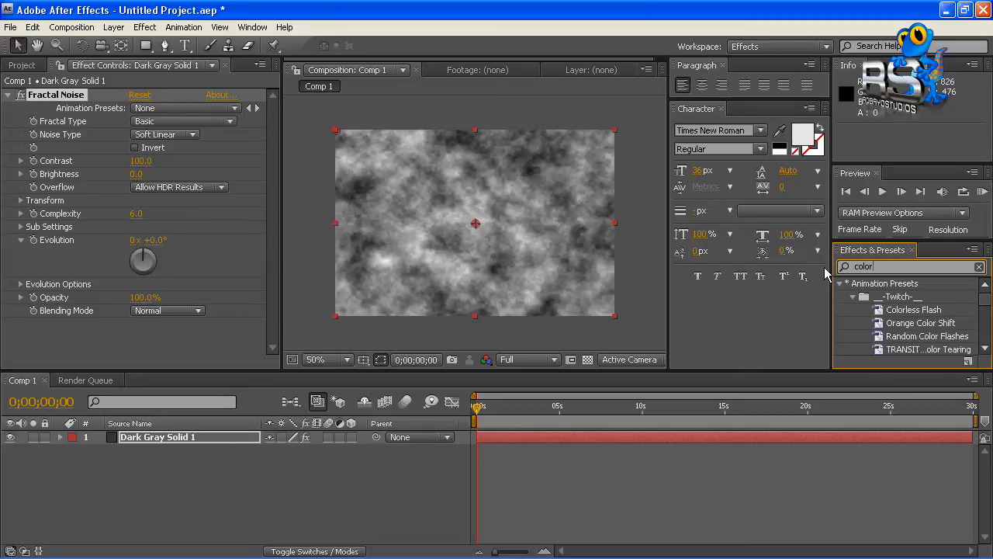
text( balance)
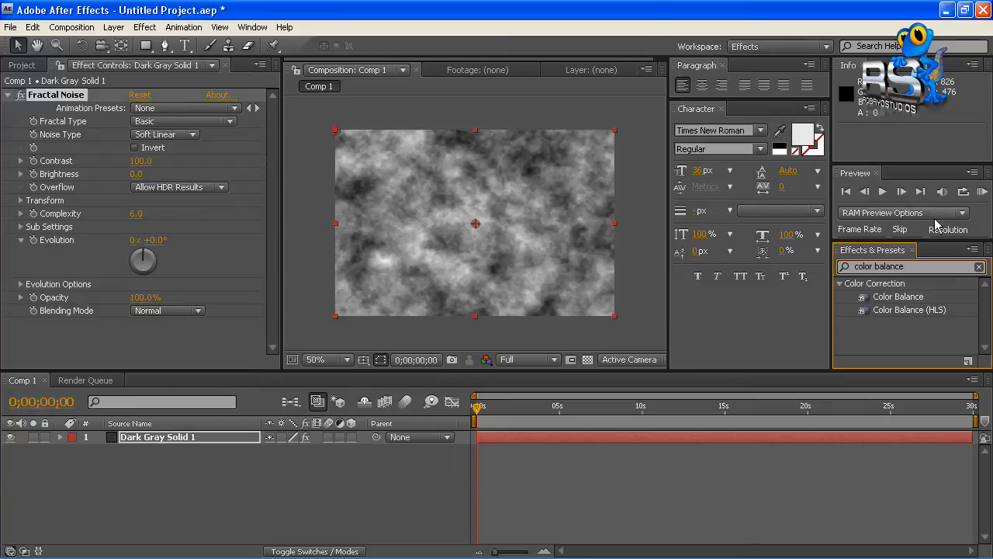
drag(899, 297, 523, 247)
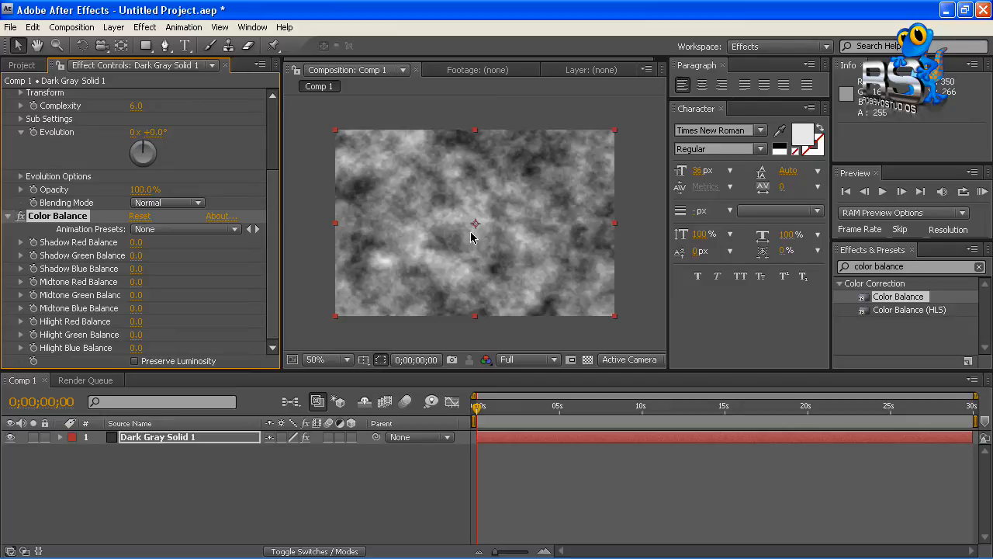
Collapse and select both effects, and generate Brainstorm variations of them with randomness set to 100%.
click(8, 216)
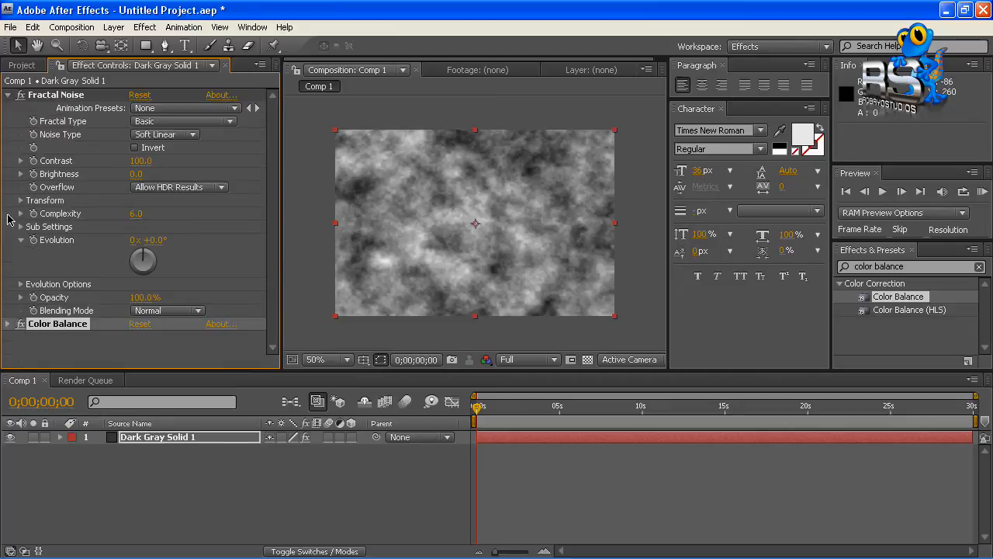
click(8, 94)
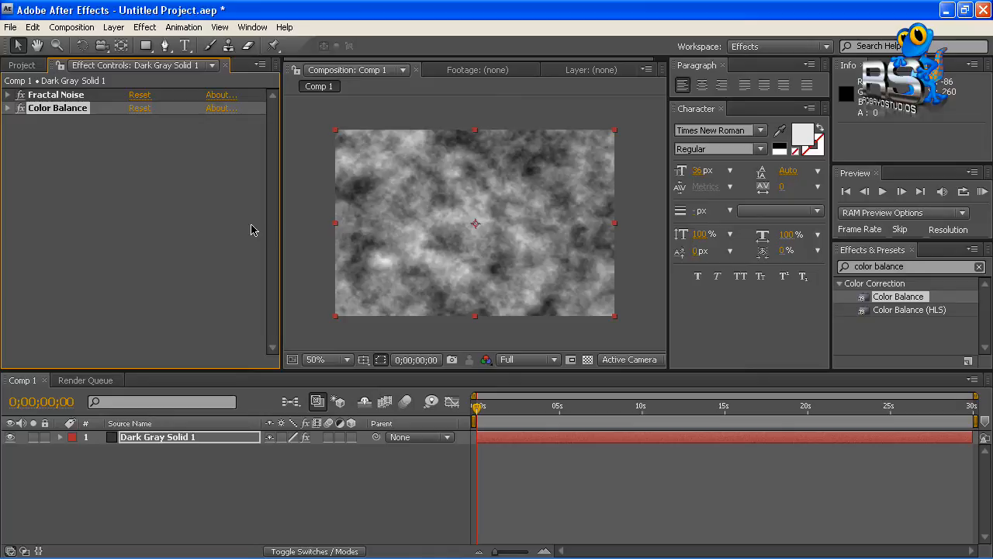
ctrl+click(66, 96)
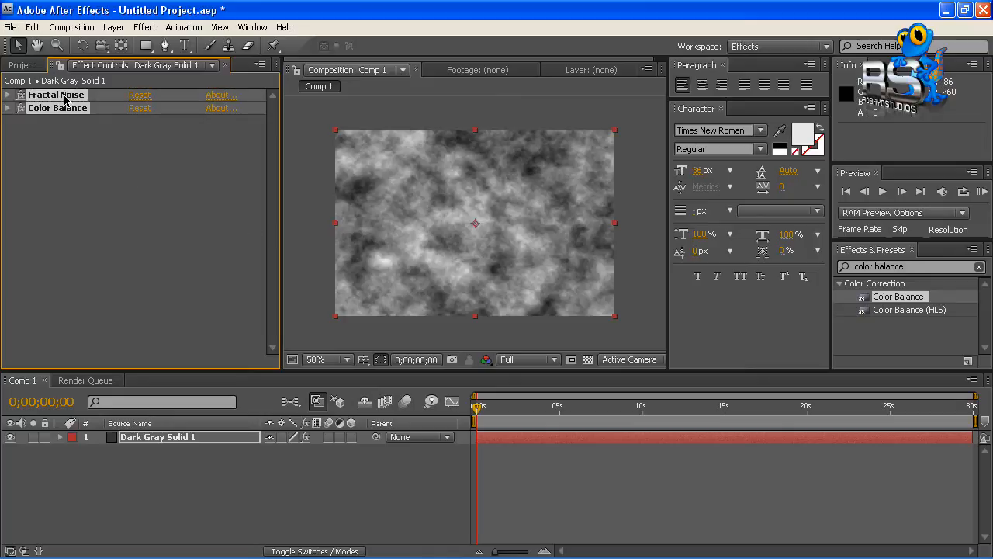
click(432, 402)
drag(448, 415, 520, 415)
click(496, 447)
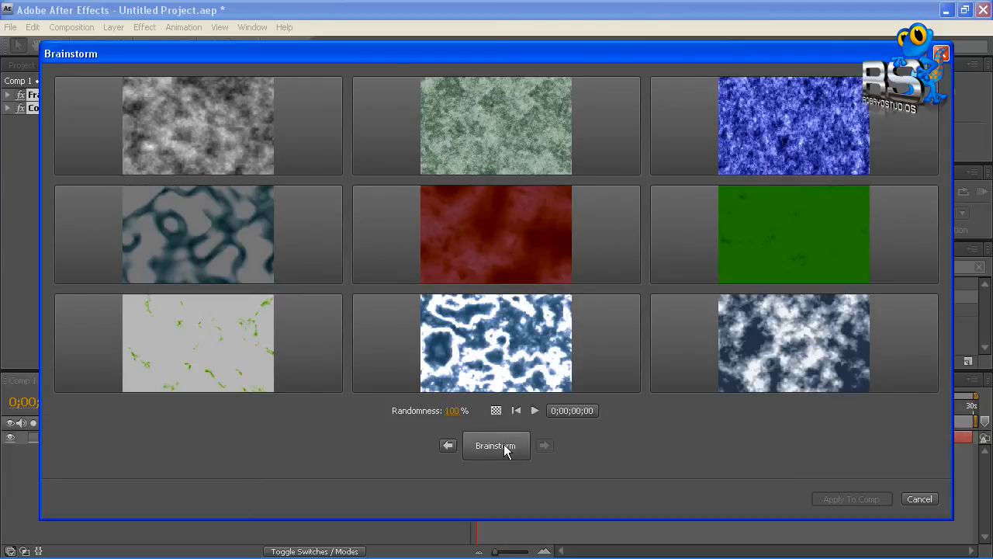
Uncover the effect list behind the Brainstorm window and generate several more batches of variations at 100% randomness.
mouse_move(369, 148)
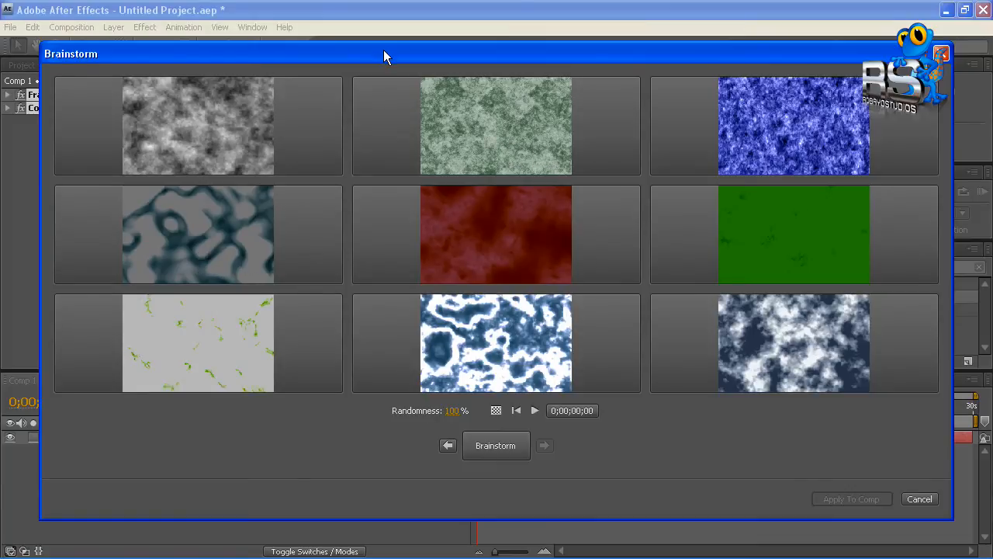
drag(381, 58, 487, 72)
mouse_move(288, 155)
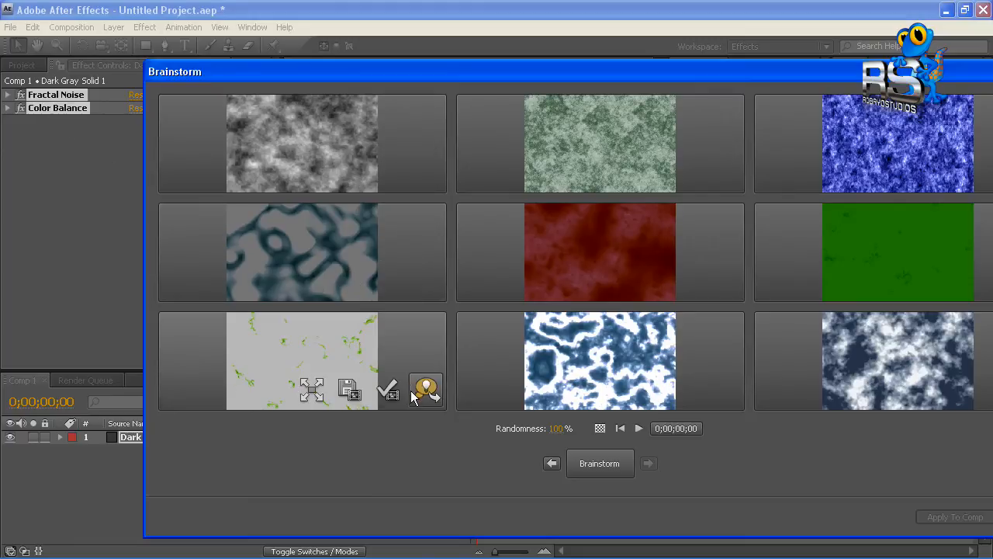
click(599, 463)
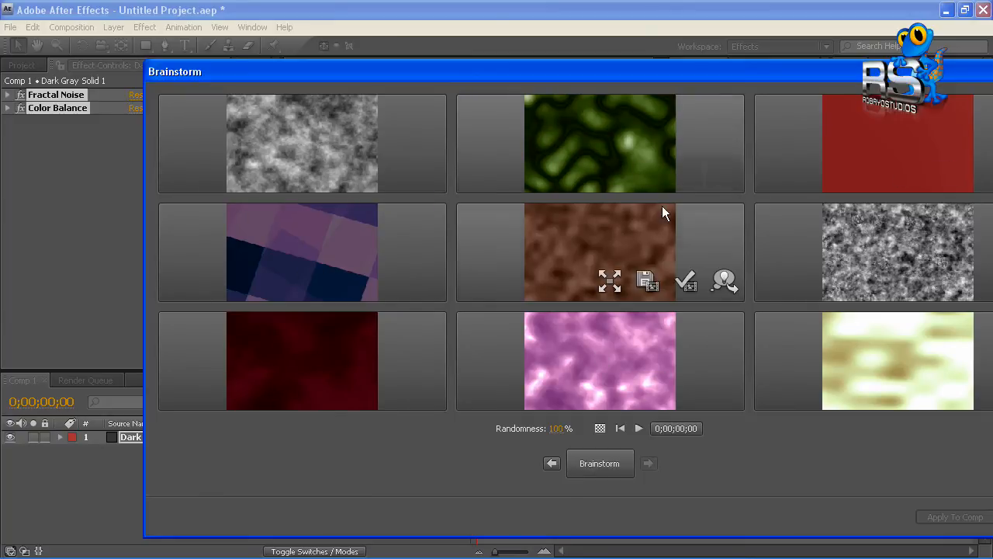
click(608, 463)
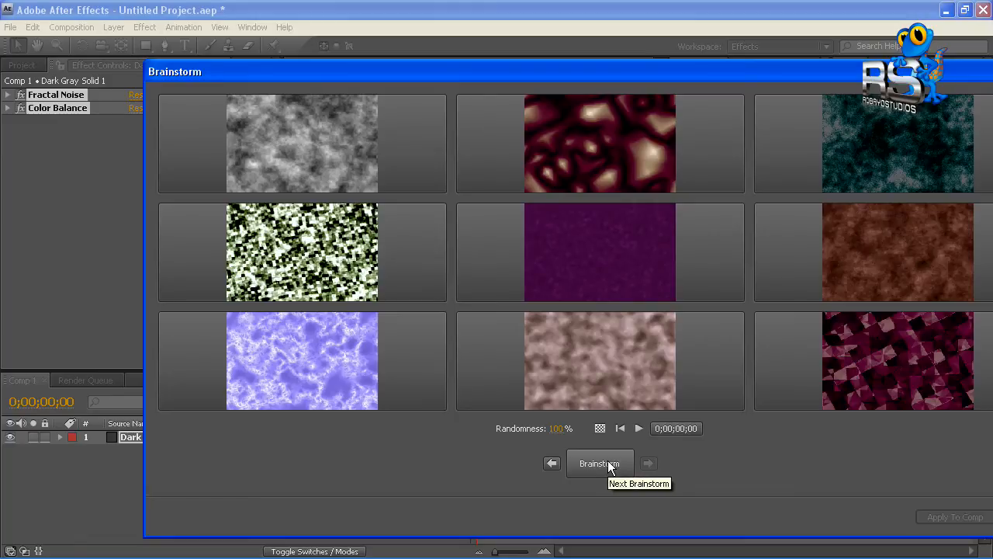
click(608, 463)
click(609, 463)
click(608, 463)
click(608, 463)
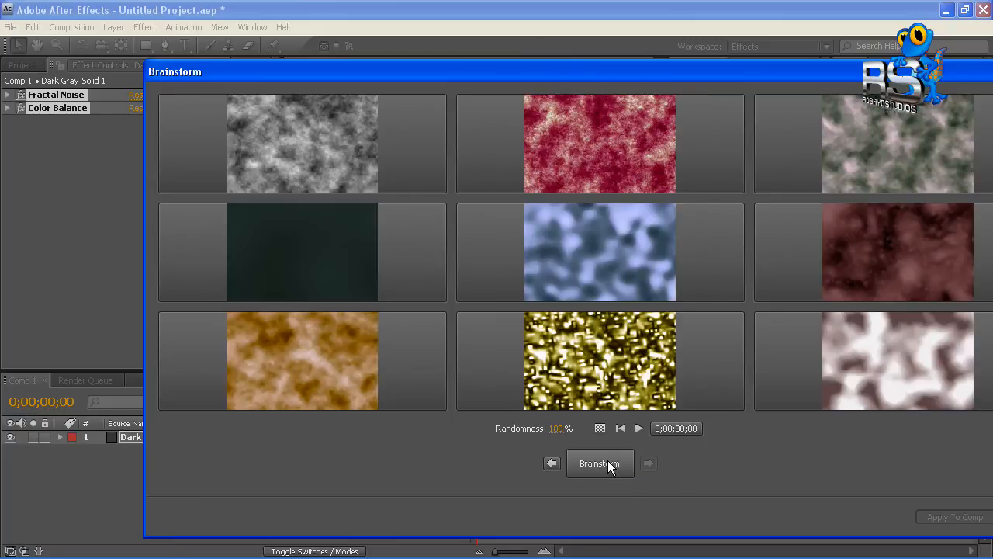
click(609, 463)
click(608, 463)
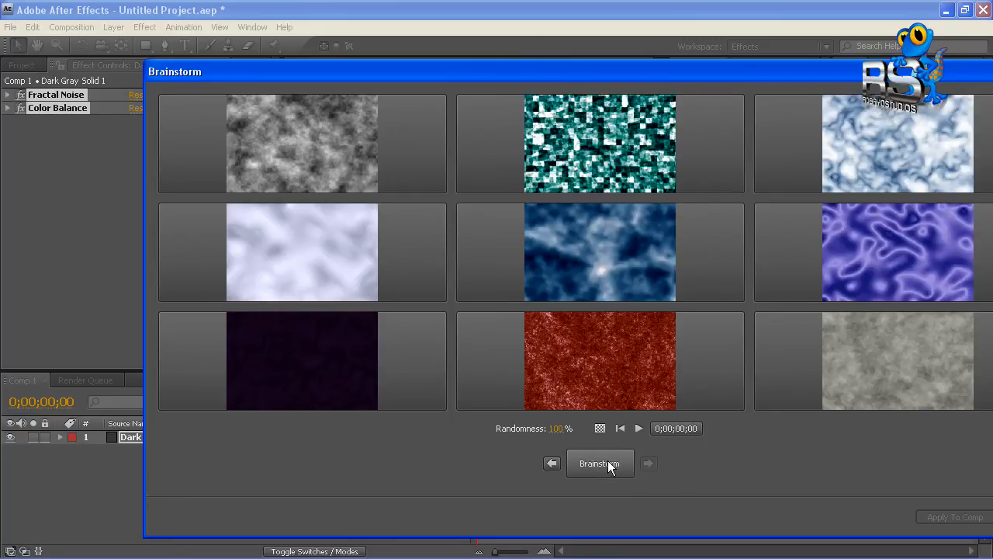
Include the teal block variation in the next Brainstorm, reduce randomness to 22%, and generate variations based on it.
mouse_move(580, 144)
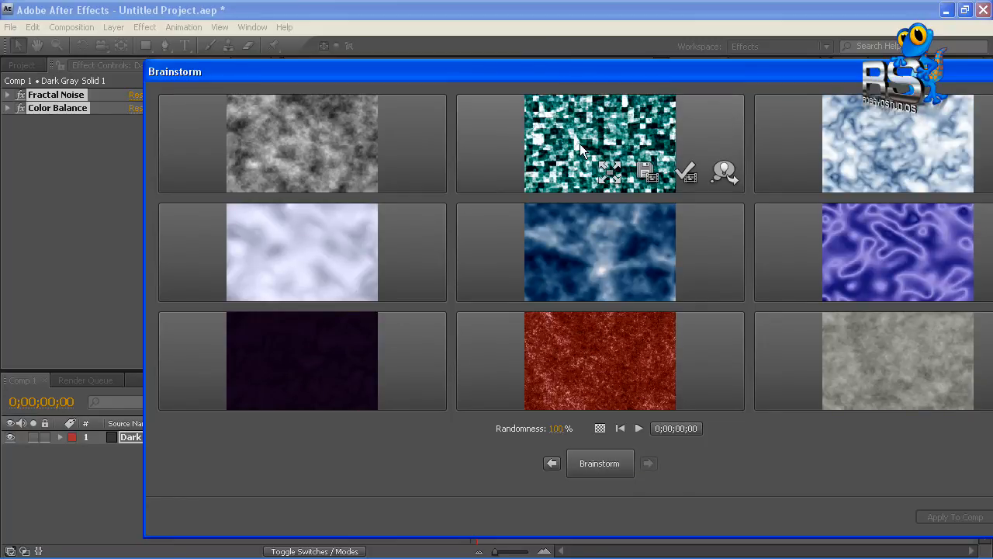
click(719, 173)
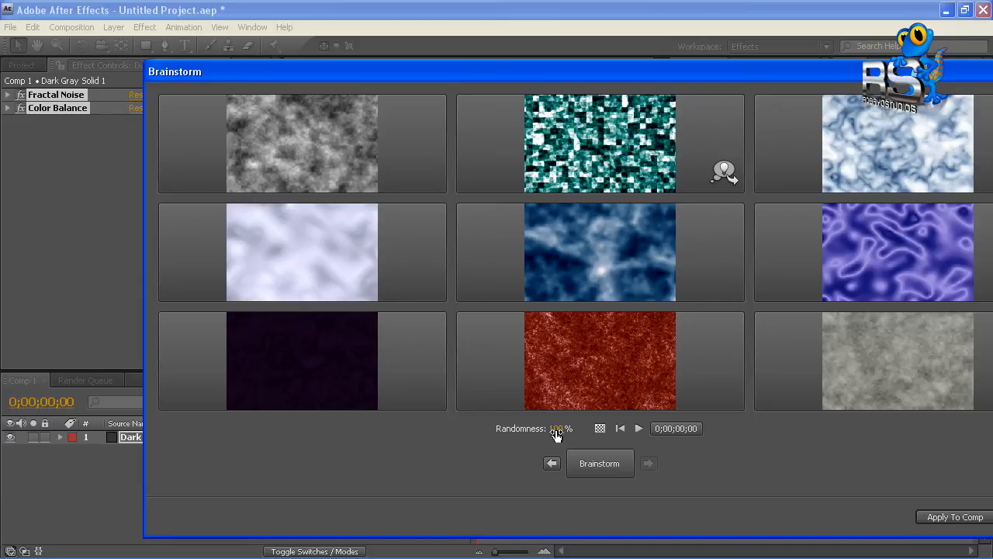
drag(555, 434, 497, 433)
click(599, 463)
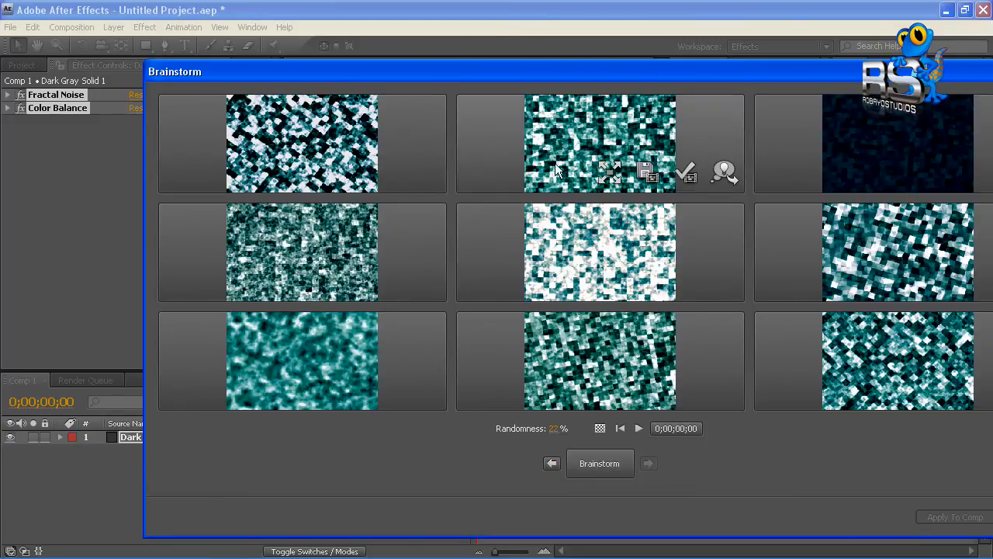
Preview the top-middle teal block variation enlarged, return to the grid, and apply that variation to the composition.
click(609, 172)
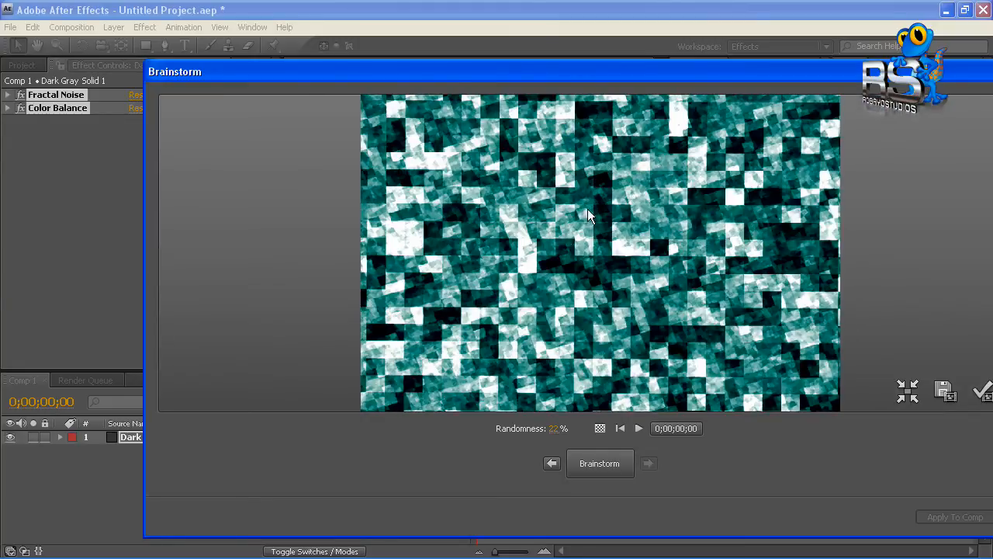
click(905, 392)
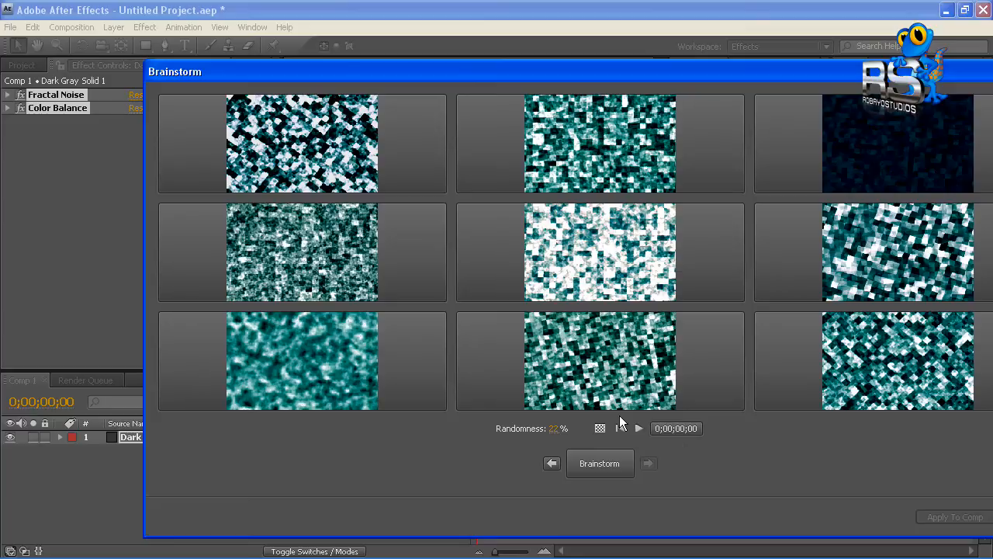
mouse_move(609, 132)
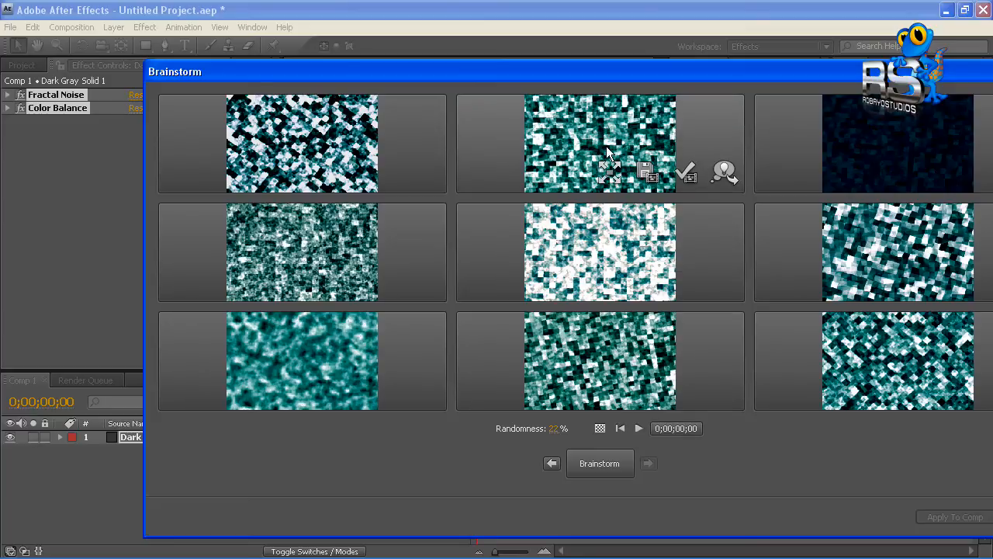
click(685, 175)
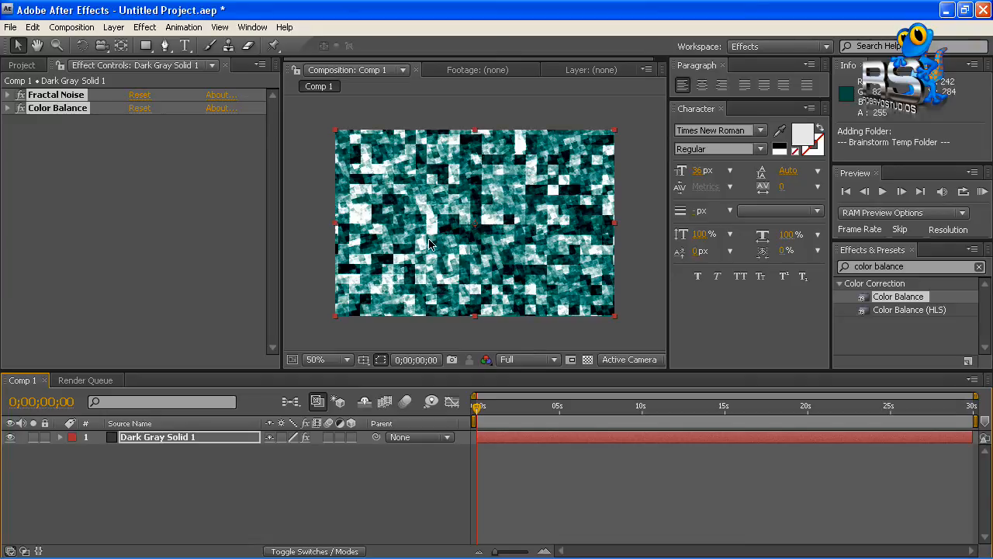
Expand the solid's effects in the timeline and examine the Fractal Noise properties, starting with Fractal Type.
click(59, 438)
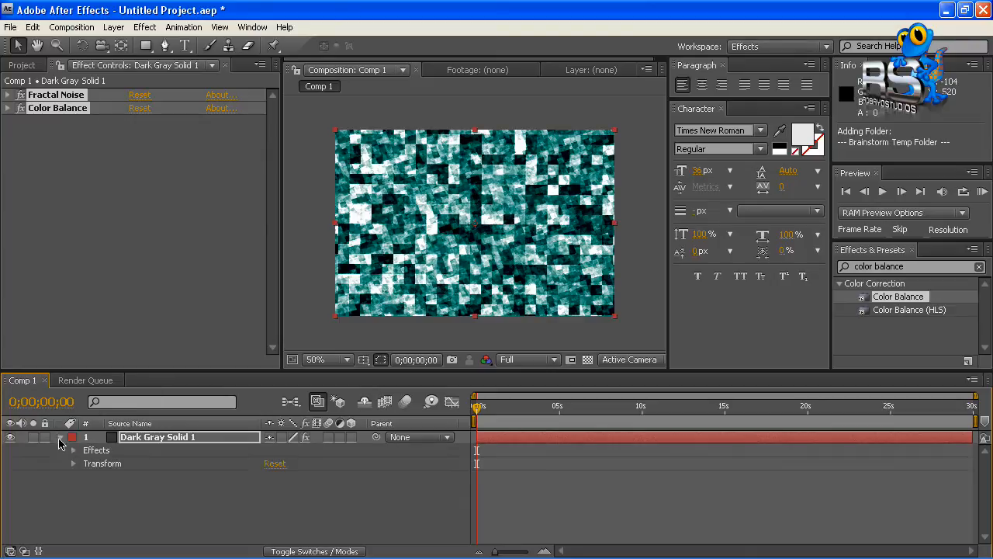
click(73, 451)
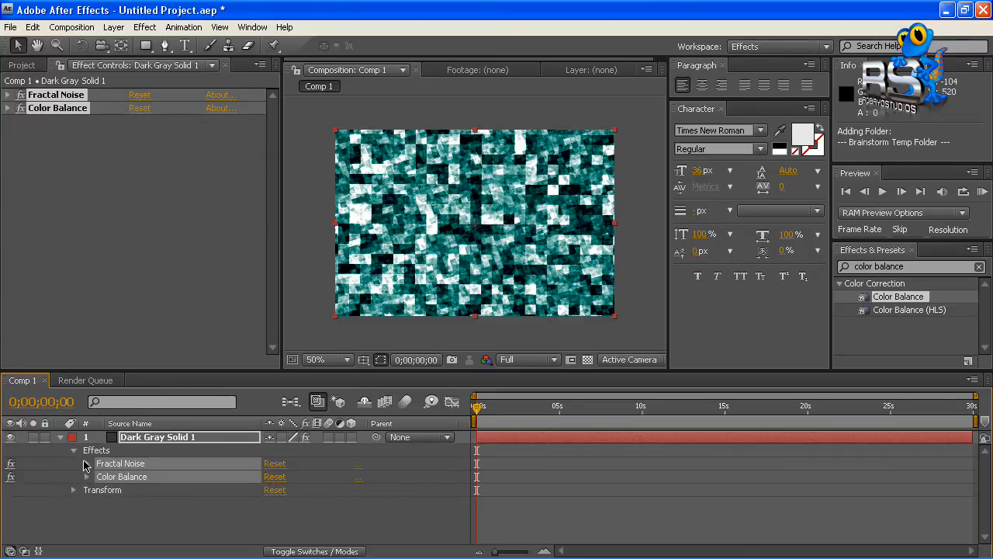
click(86, 463)
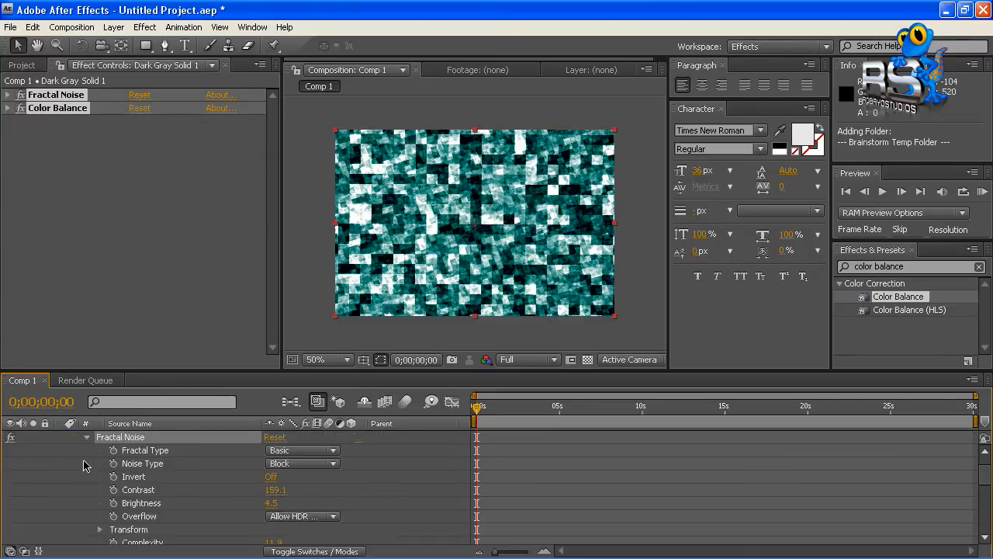
click(138, 453)
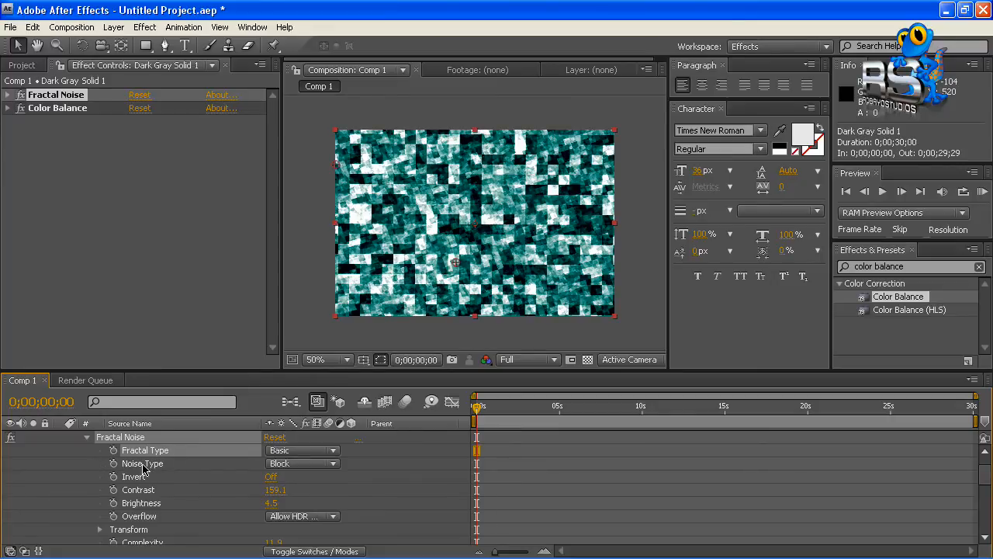
Select only the Fractal Type and Noise Type properties of Fractal Noise and open Brainstorm for them.
click(143, 466)
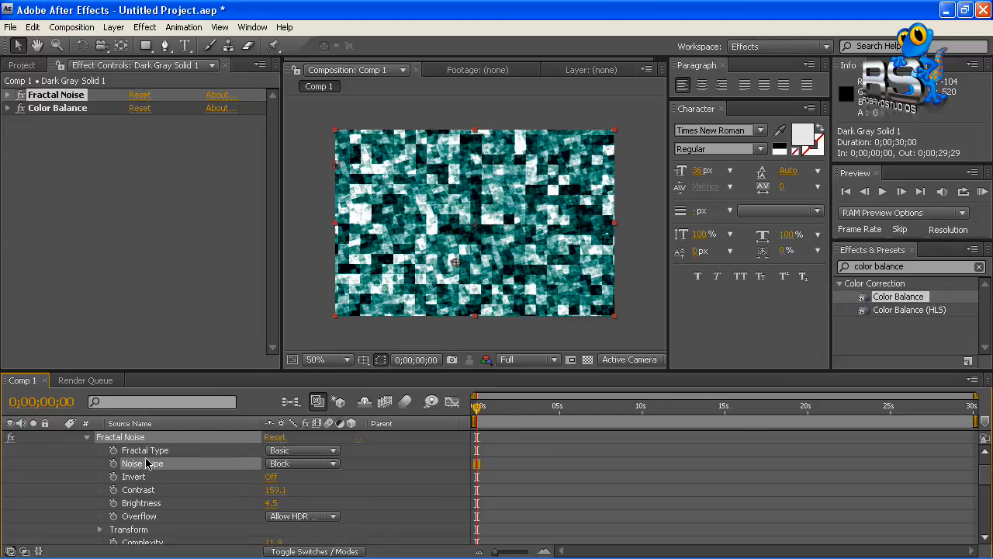
shift+click(148, 451)
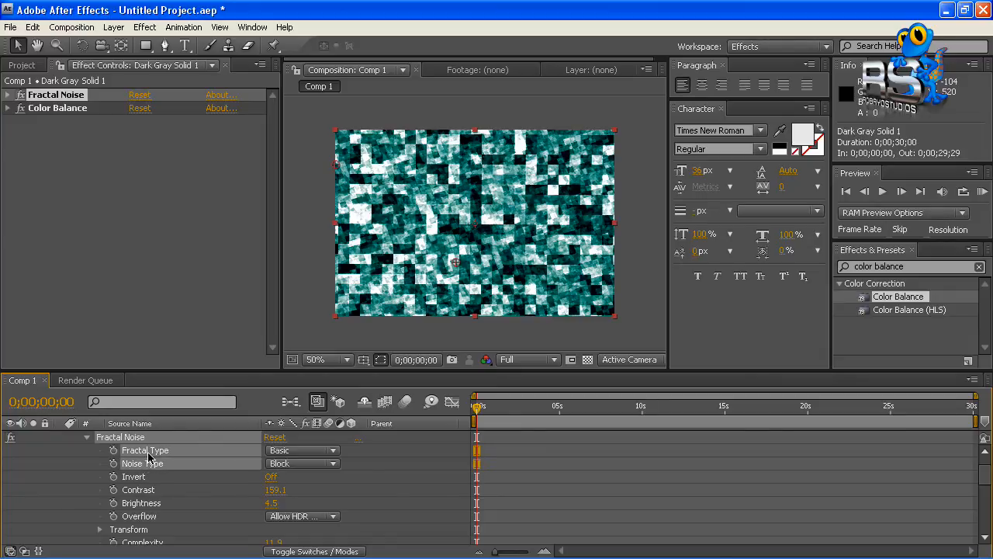
click(433, 403)
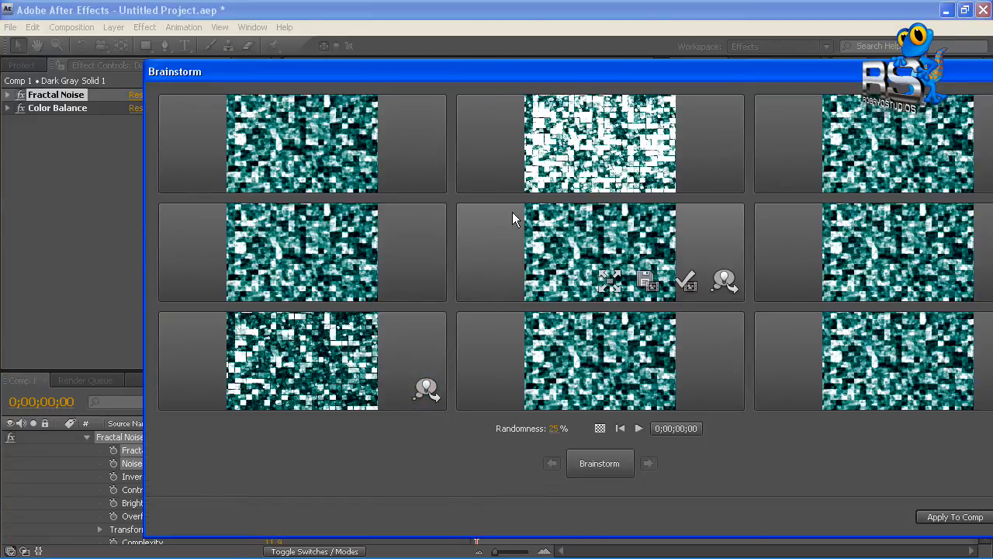
Generate a batch of Fractal Type and Noise Type variations at 100% randomness and close Brainstorm without applying any.
drag(549, 434, 613, 429)
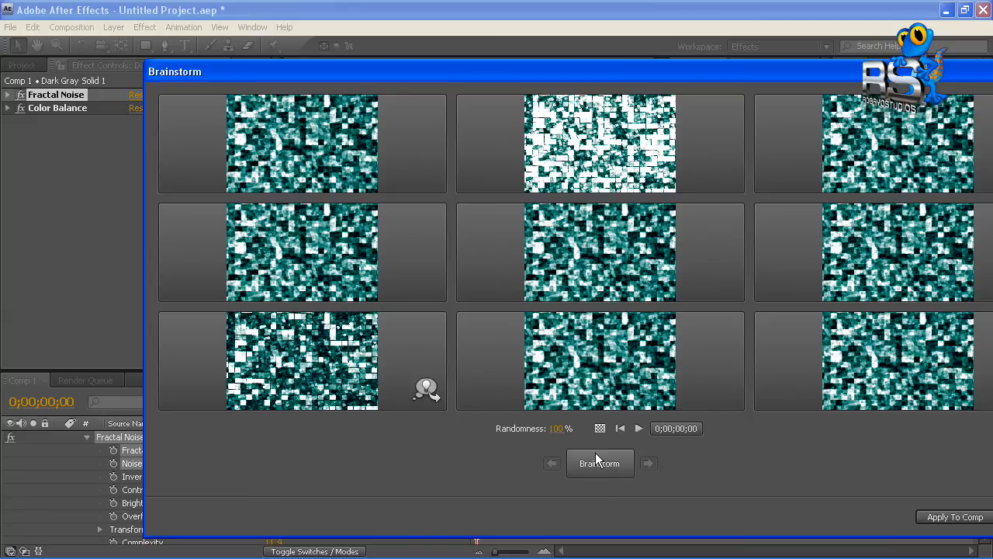
click(597, 463)
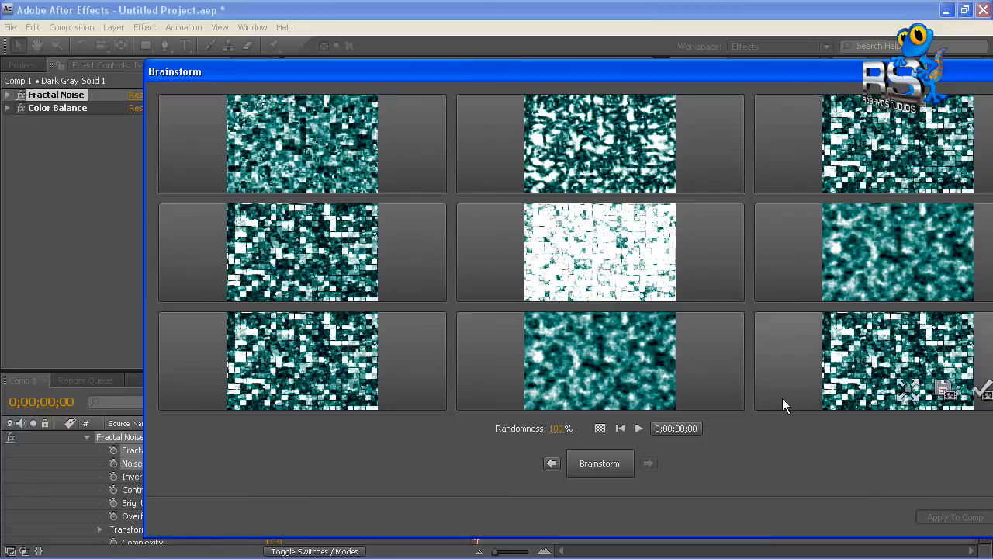
drag(982, 70, 859, 71)
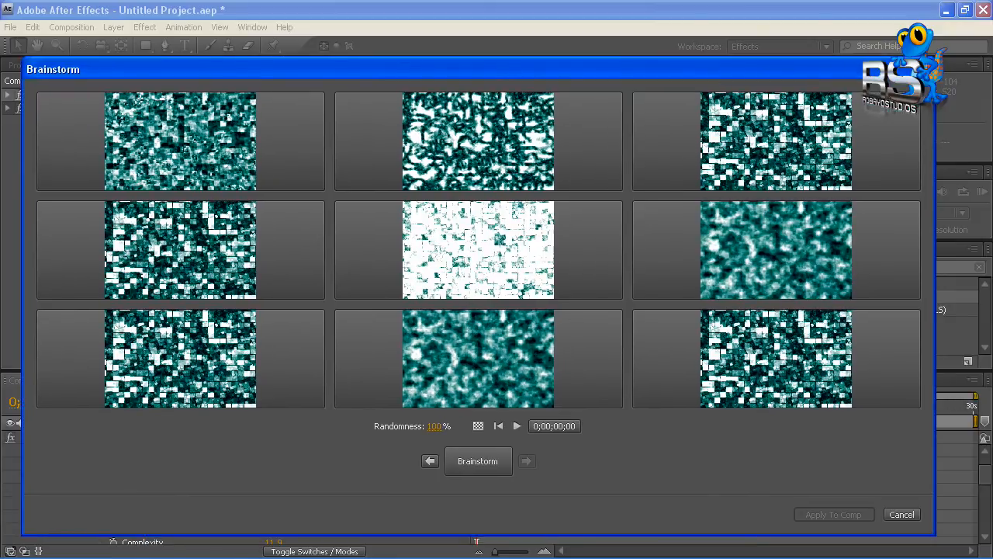
click(923, 69)
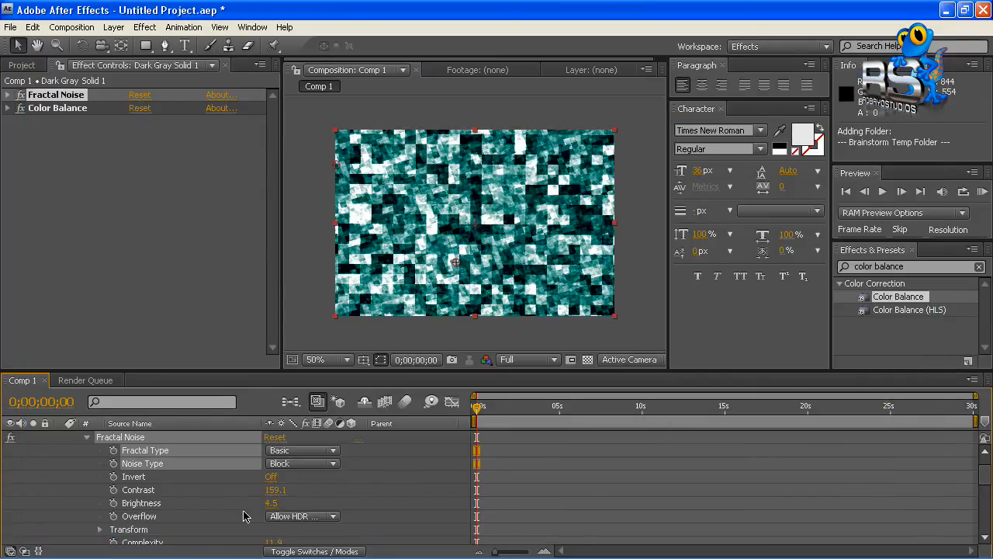
Extend the property selection through Brightness, remove Brightness from that range, and select Brightness alone.
shift+click(142, 504)
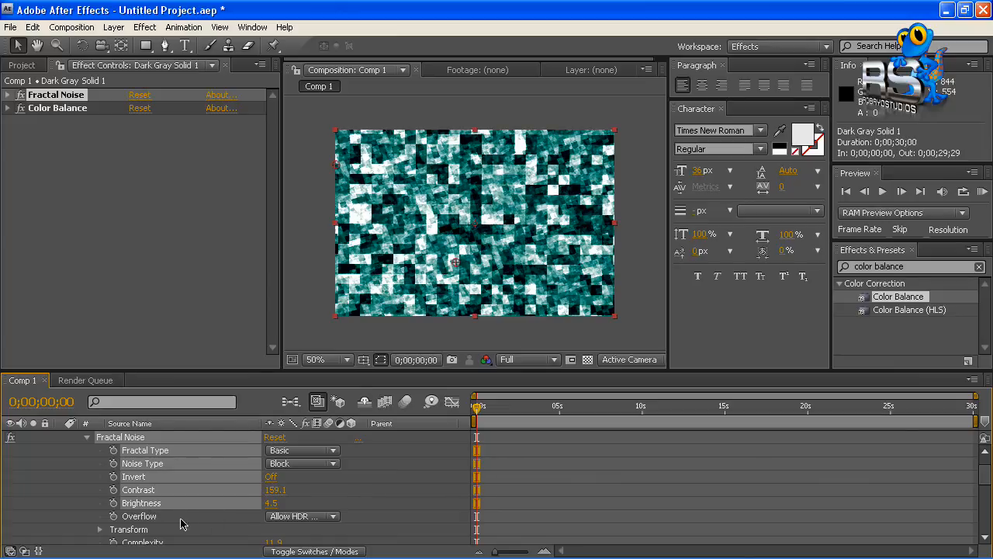
ctrl+click(141, 504)
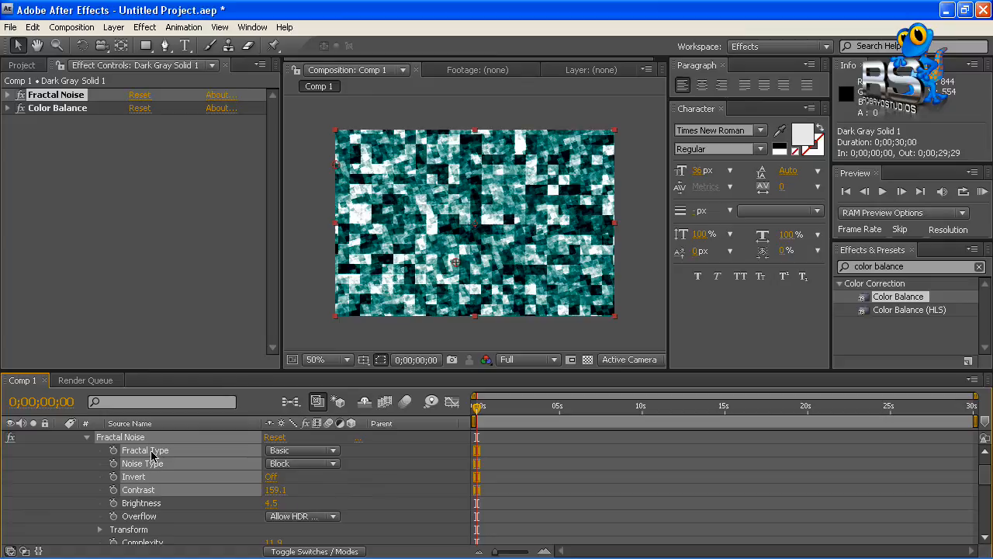
click(149, 506)
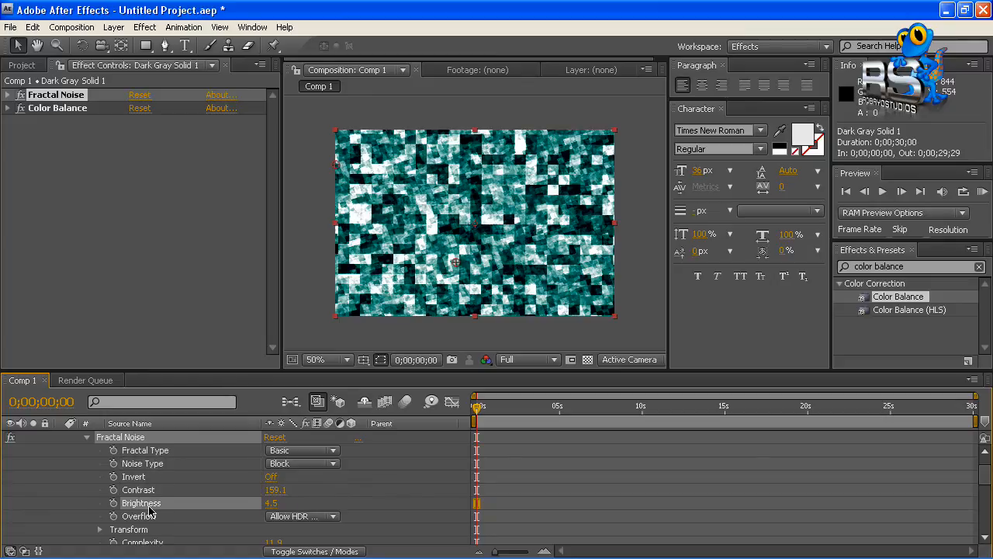
Select the nonadjacent Fractal Type, Noise Type, Brightness and Evolution properties together and open Brainstorm for them.
click(164, 451)
ctrl+click(158, 466)
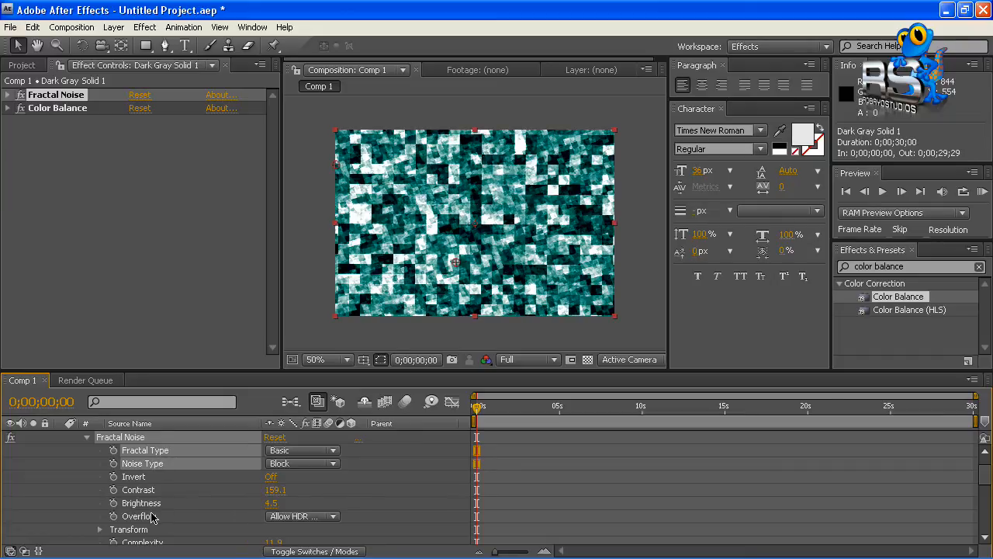
ctrl+click(147, 504)
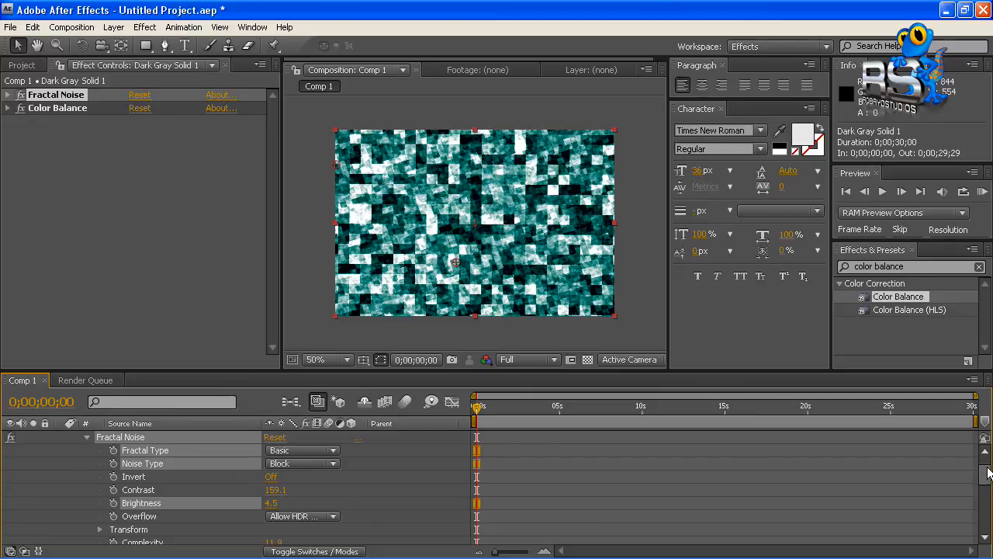
scroll(978, 469, down, 3)
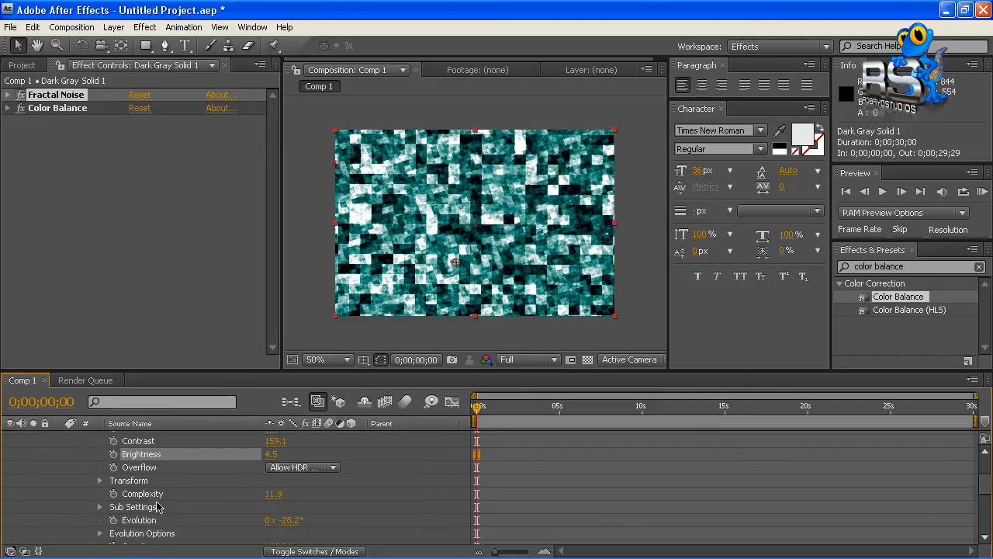
shift+click(139, 520)
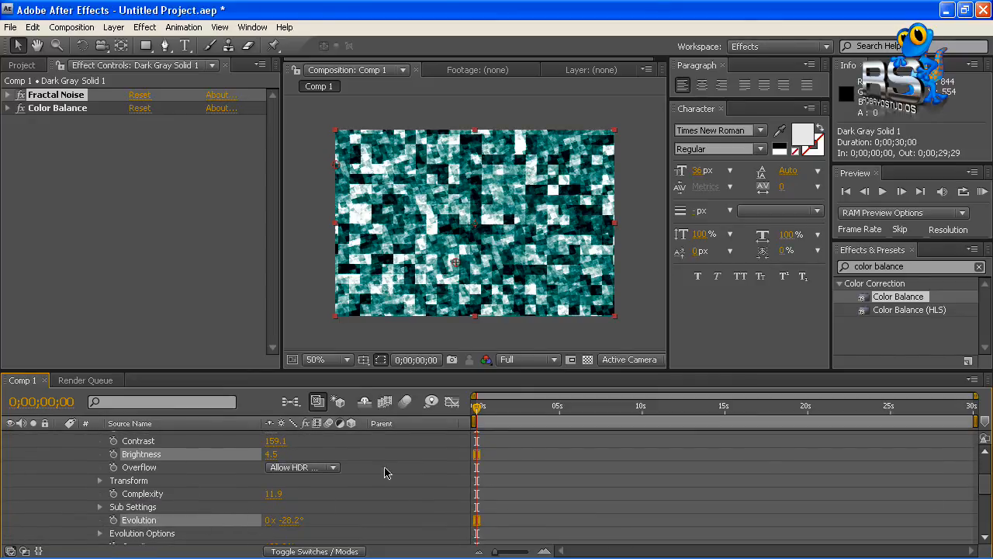
click(431, 403)
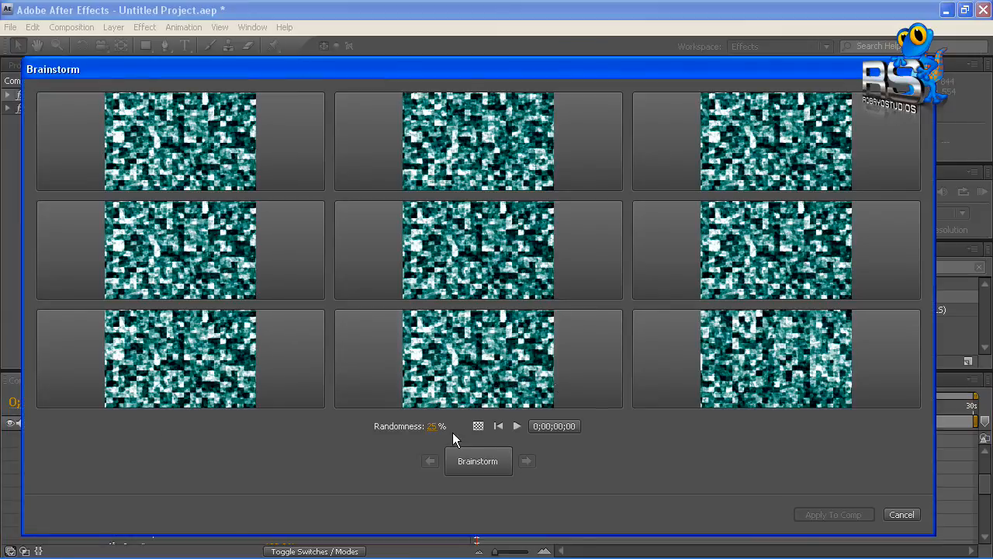
Generate three batches of variations of the four selected properties at 100% randomness and close Brainstorm without applying any.
drag(433, 427, 512, 427)
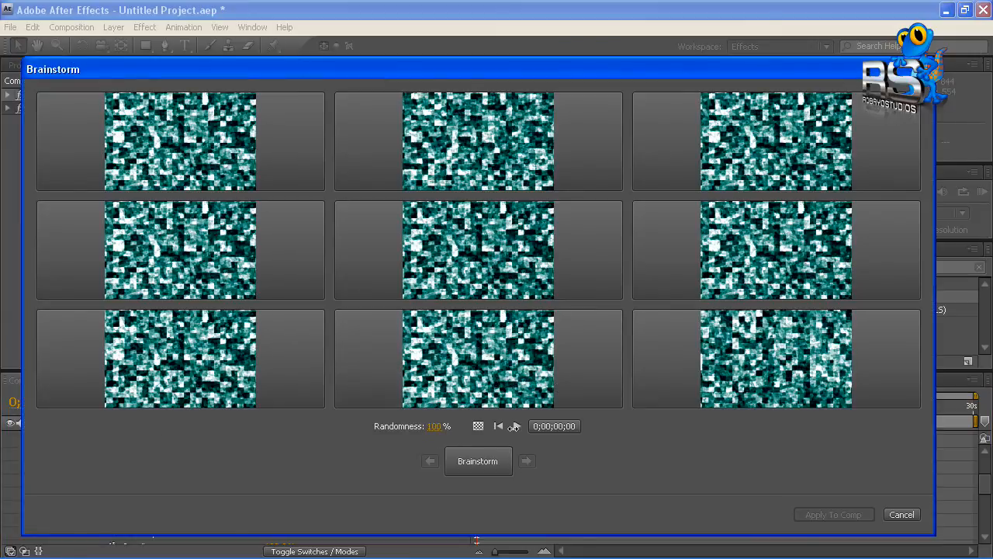
click(475, 471)
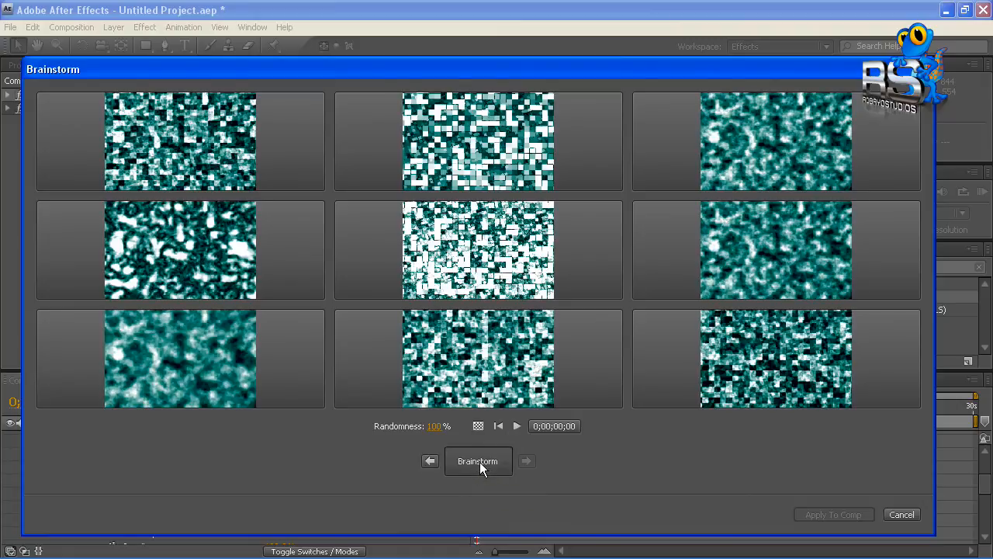
click(479, 461)
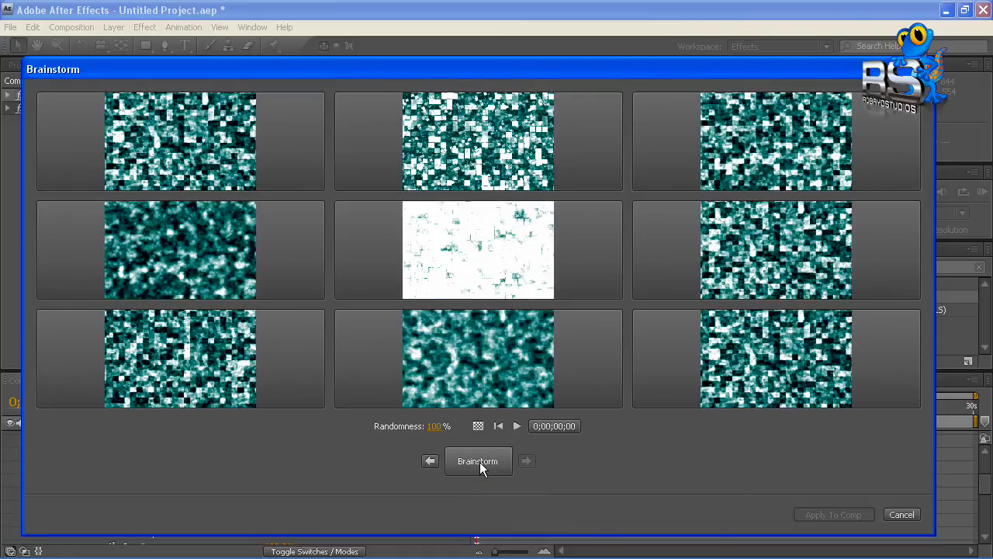
click(480, 464)
drag(395, 71, 440, 51)
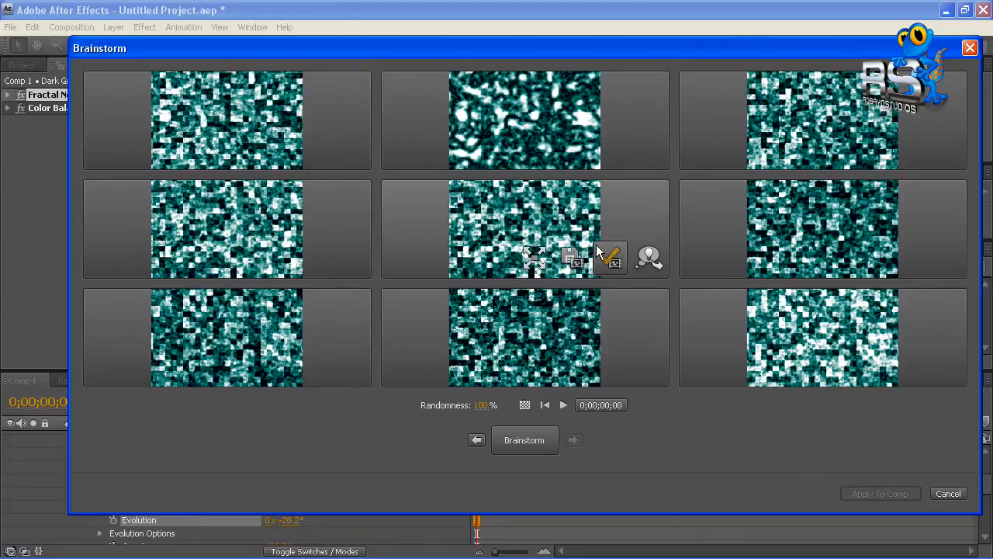
click(969, 48)
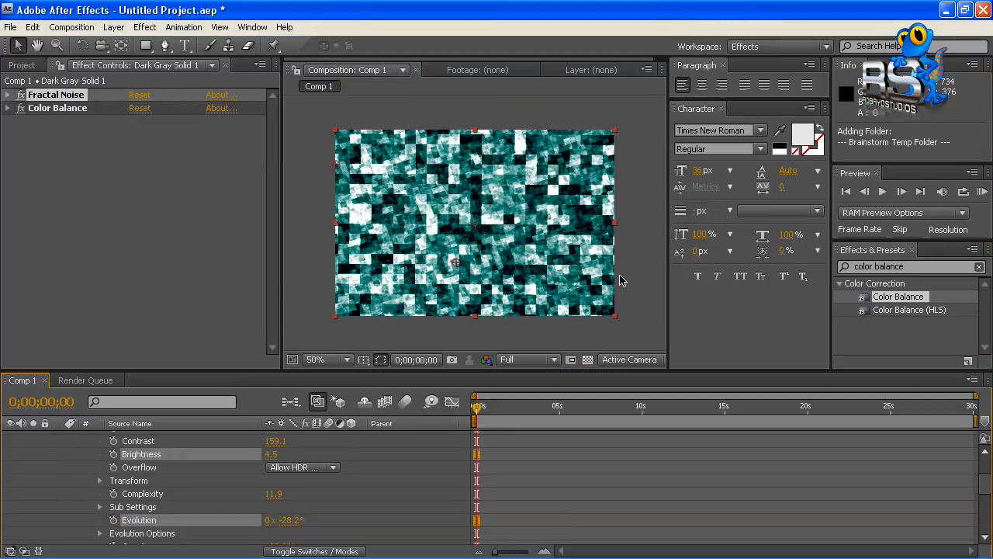